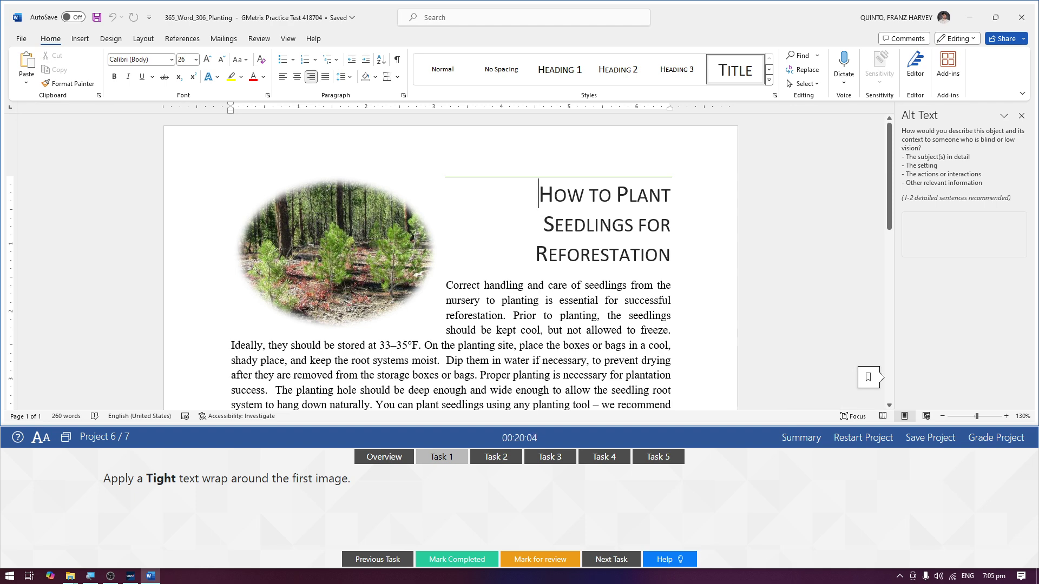
Step: Give the oval seedling photo Tight text wrapping and mark Task 1 completed
left_click(390, 273)
scroll(419, 304, "down", 5)
scroll(419, 304, "up", 5)
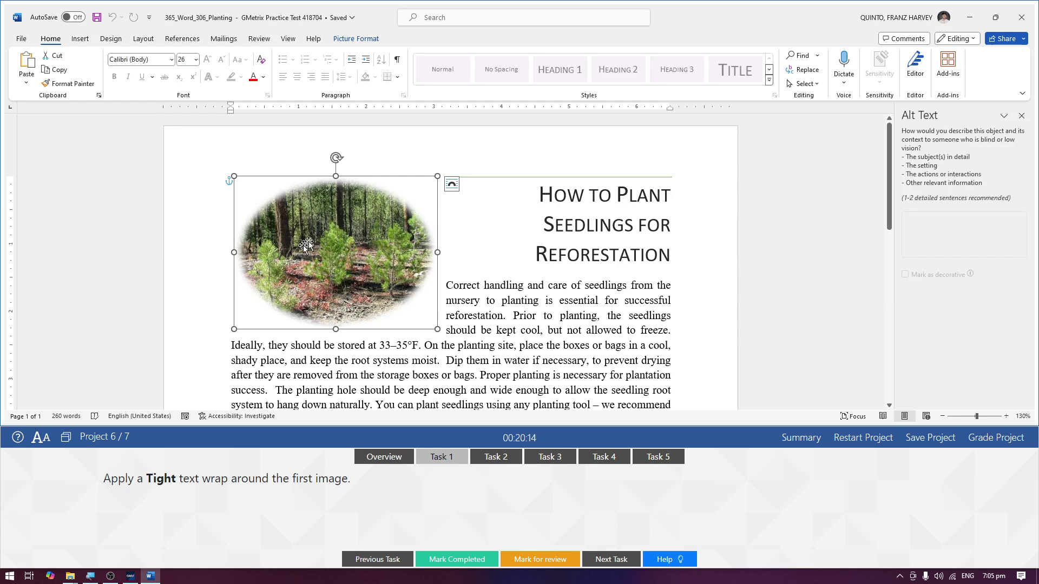
double_click(161, 478)
key("alt+Tab")
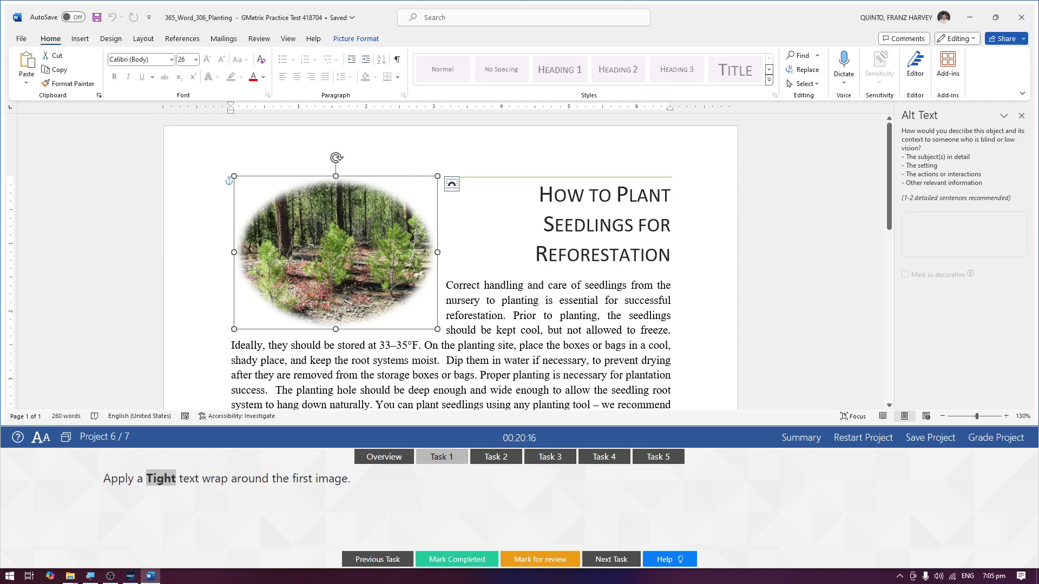
left_click(370, 43)
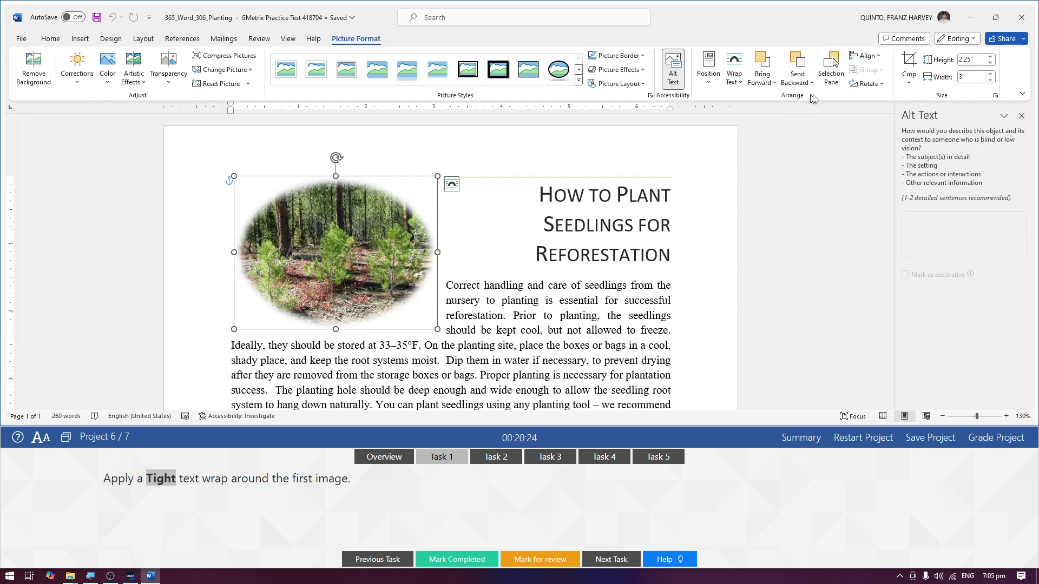
left_click(739, 82)
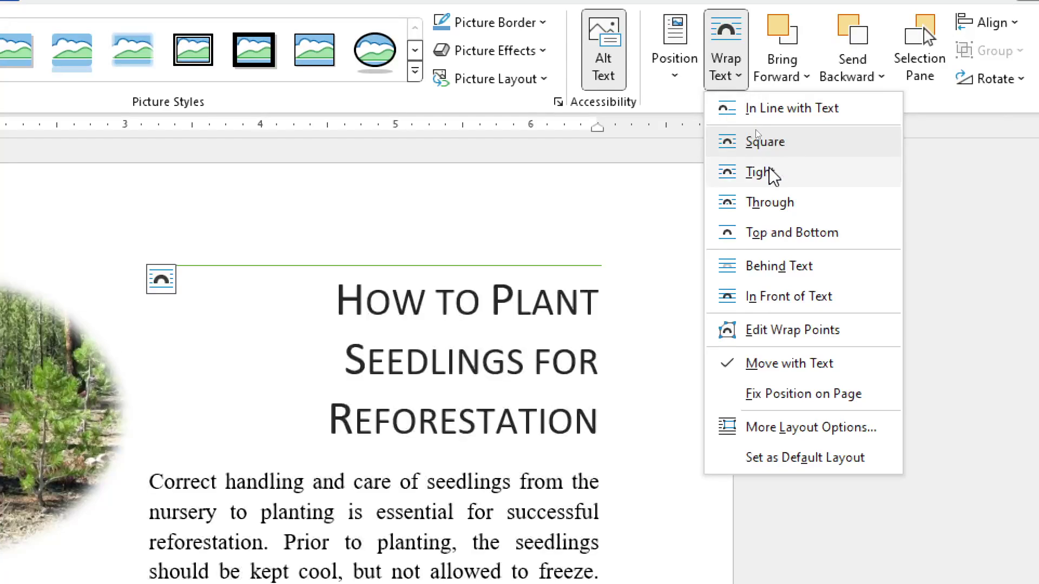
left_click(756, 131)
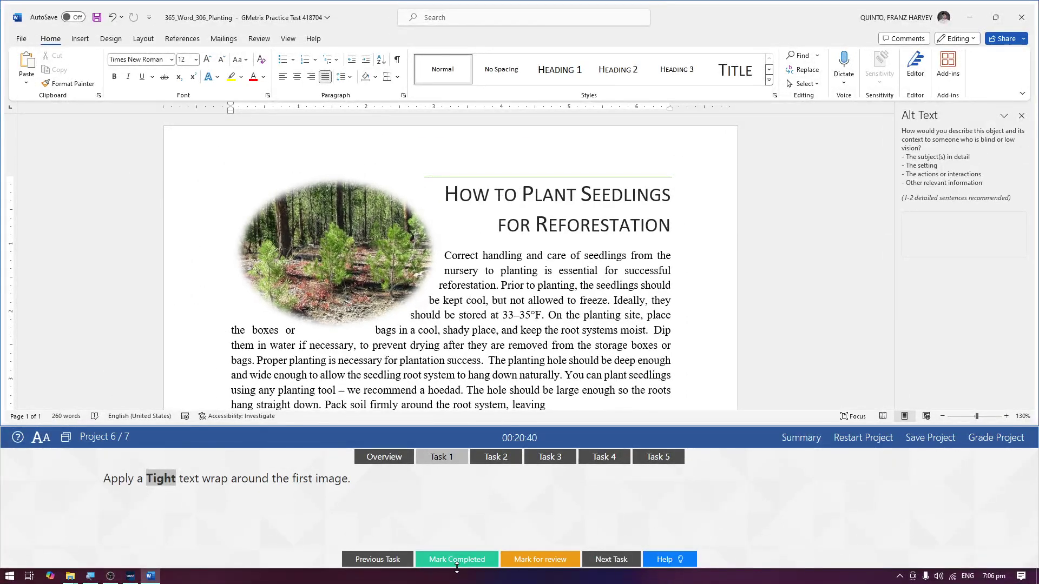
left_click(457, 560)
Step: Go to Task 2 and show the References tools with the footnote and endnote options
left_click(490, 457)
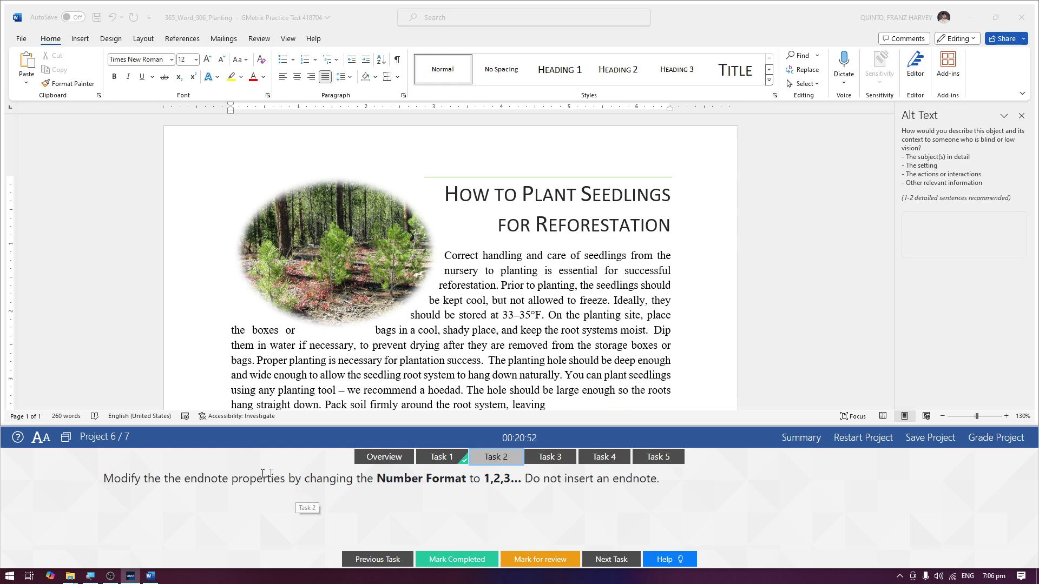
left_click(468, 366)
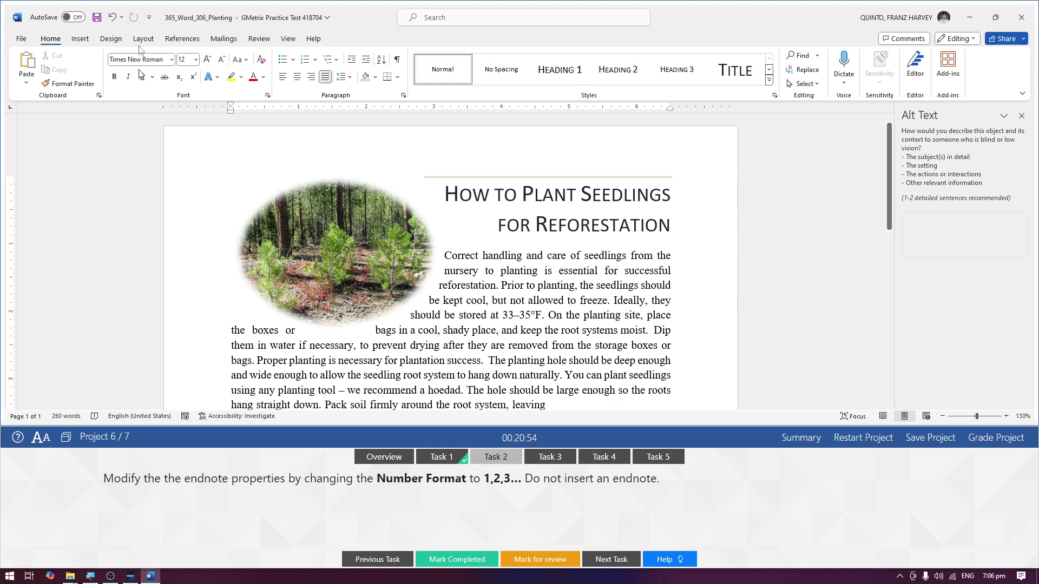
left_click(268, 44)
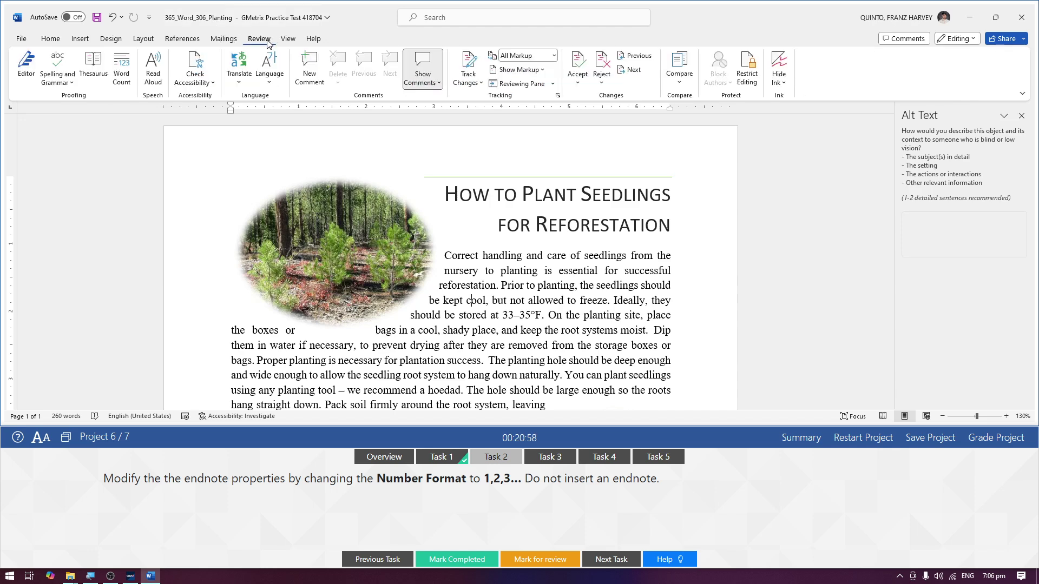
left_click(190, 42)
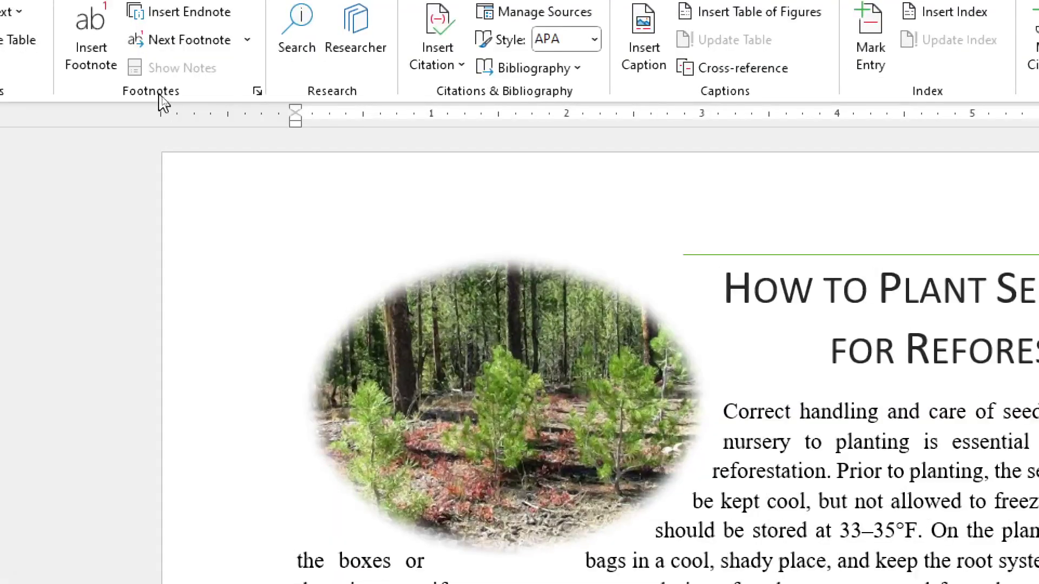
Step: In the Footnote and Endnote settings, apply the 1, 2, 3 number format to endnotes without inserting one
left_click(257, 93)
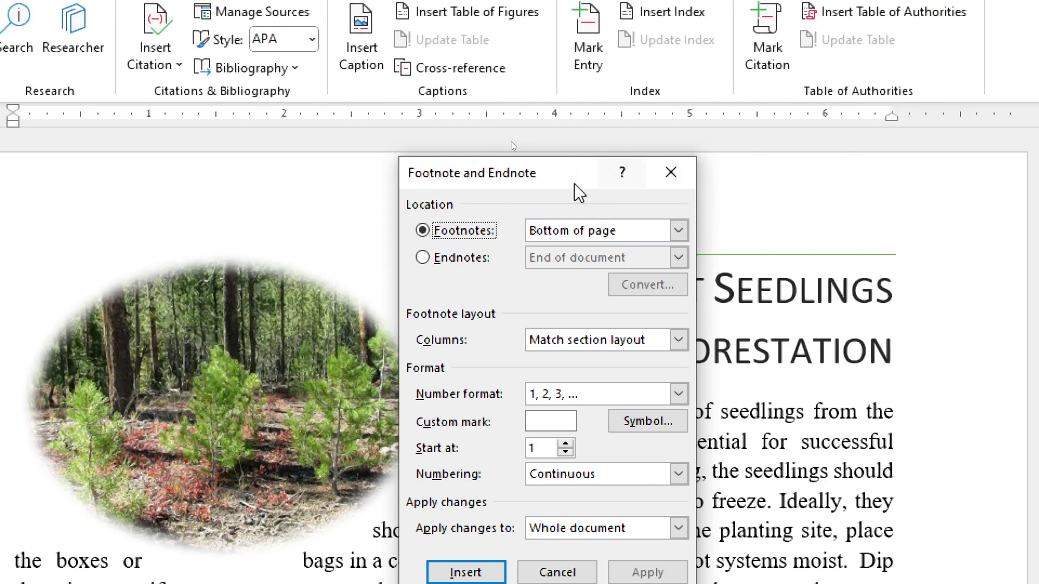
left_click_drag(574, 183, 579, 122)
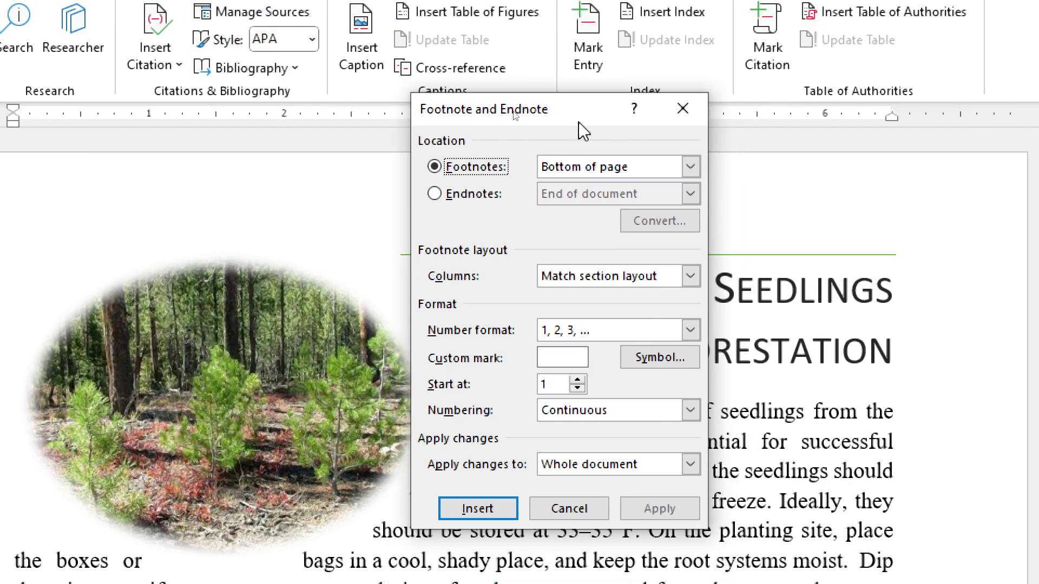
left_click(436, 195)
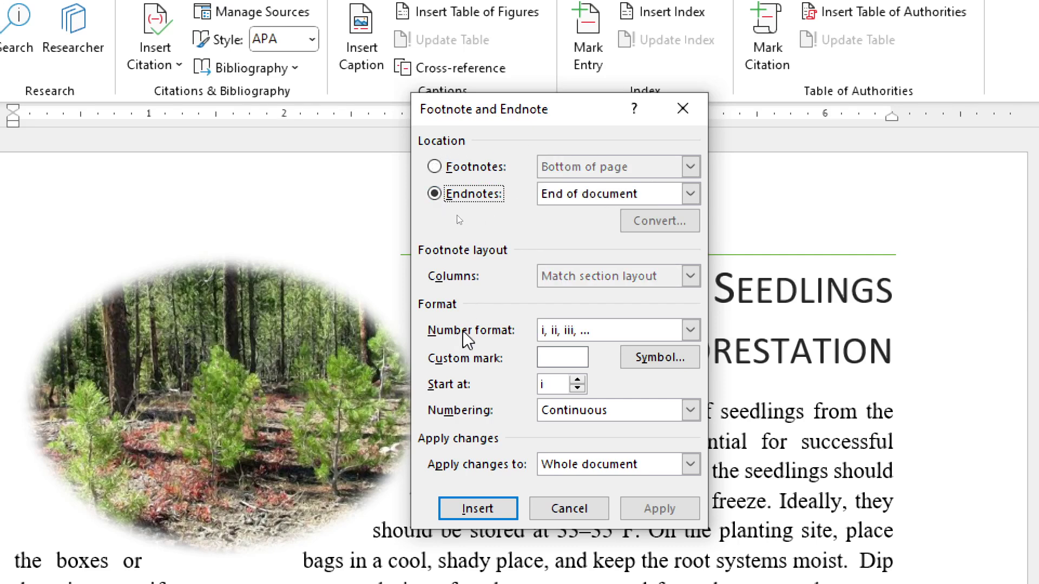
left_click(690, 330)
left_click(618, 349)
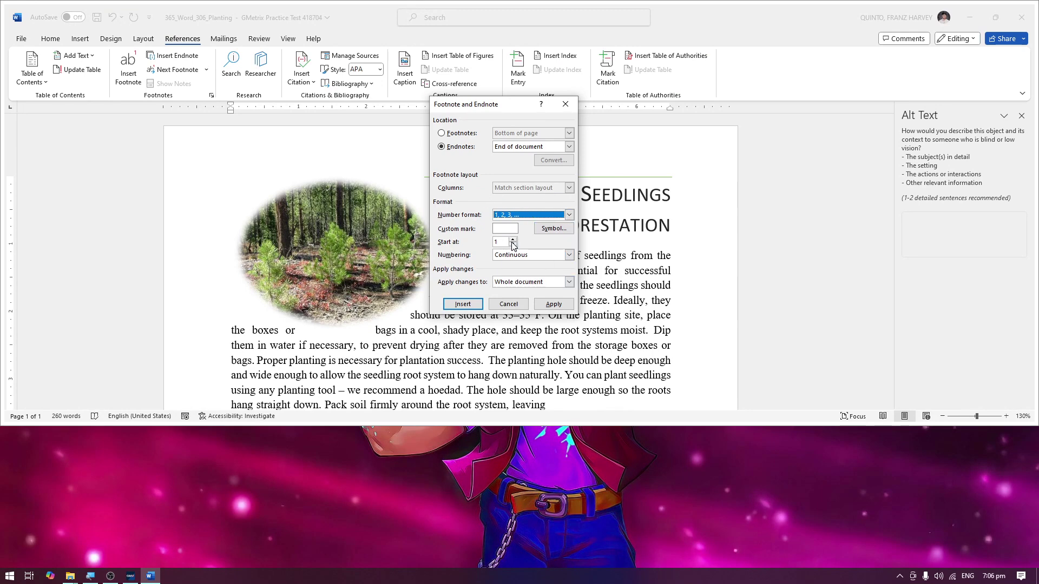
left_click(554, 304)
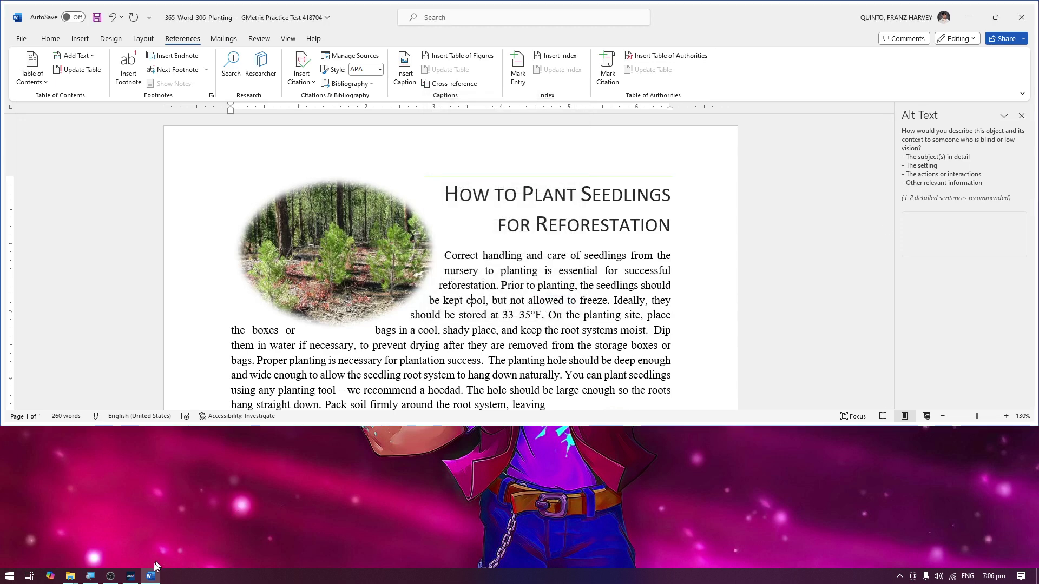
Step: Reopen the endnote settings to check them, close without inserting, and mark Task 2 completed
left_click(130, 575)
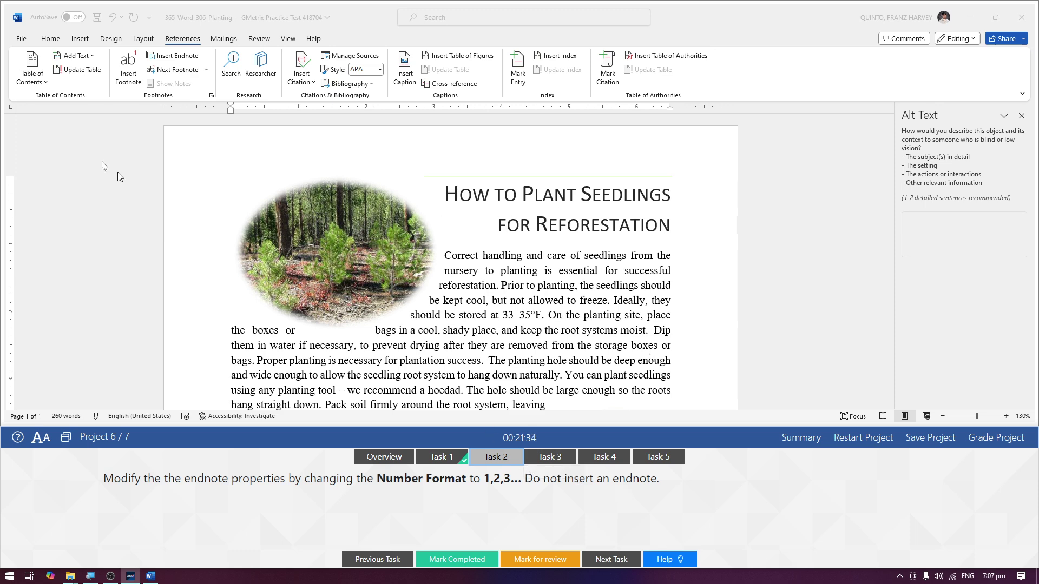
left_click(211, 97)
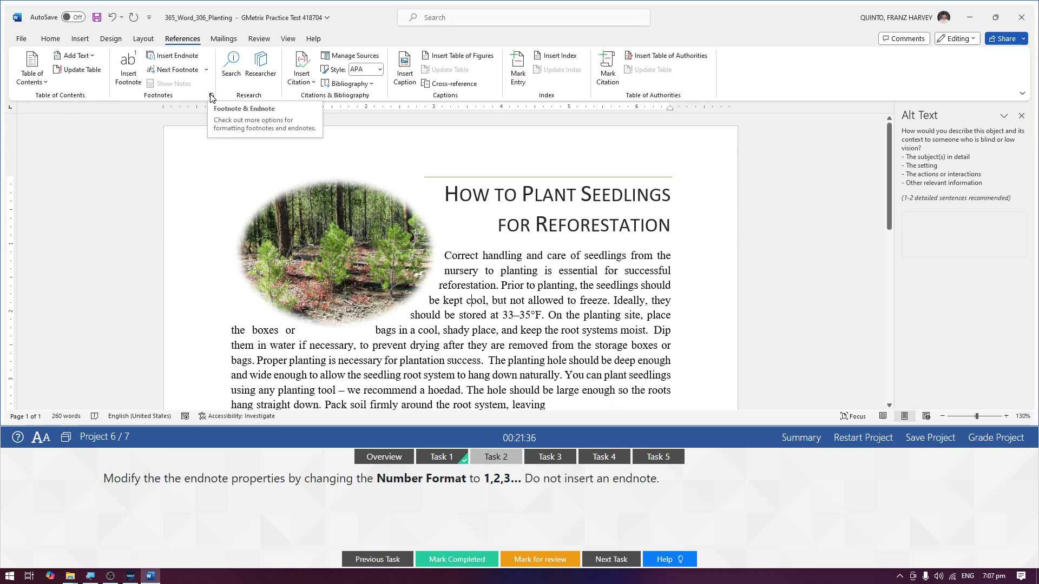
left_click(211, 96)
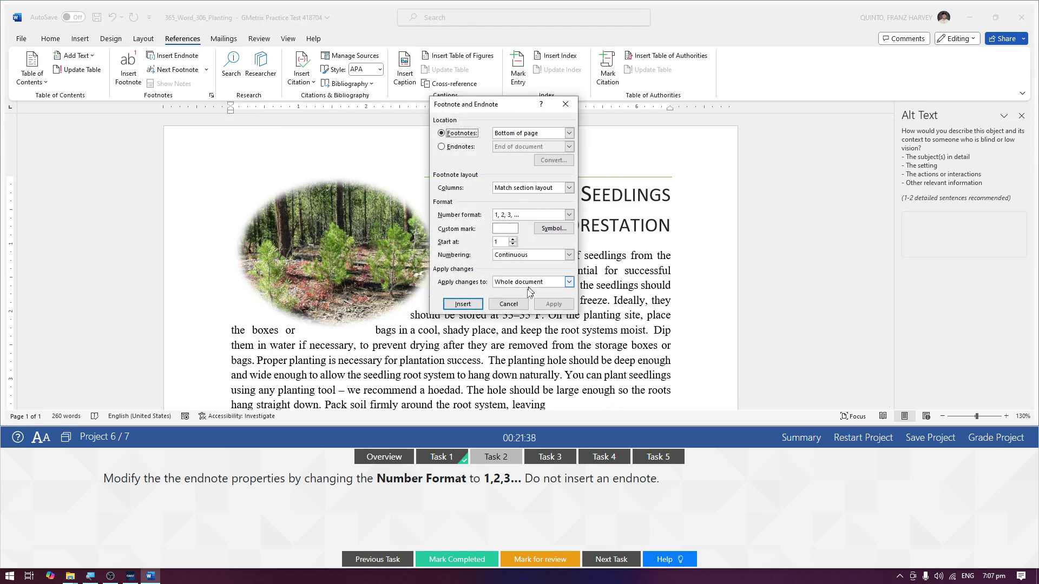
left_click(565, 104)
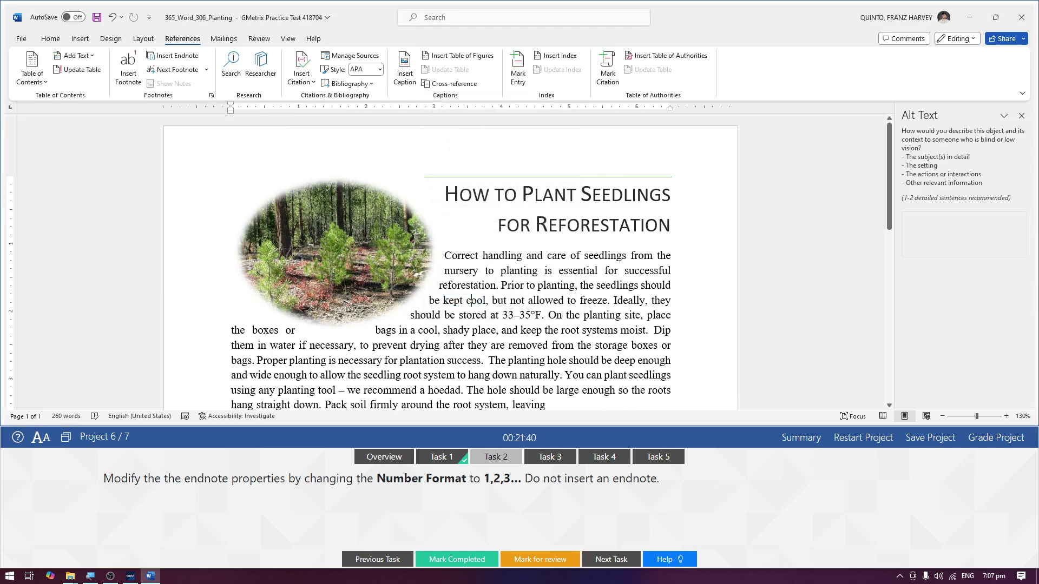
left_click(476, 575)
Step: Position the 3D tree island model middle left with square wrapping and mark Task 3 completed
left_click(565, 459)
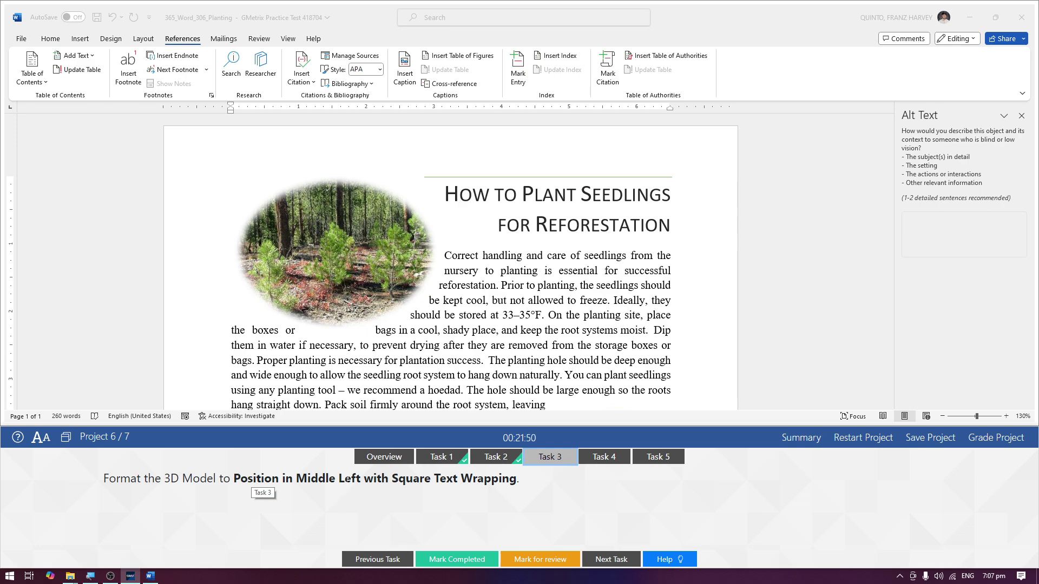
scroll(502, 354, "down", 5)
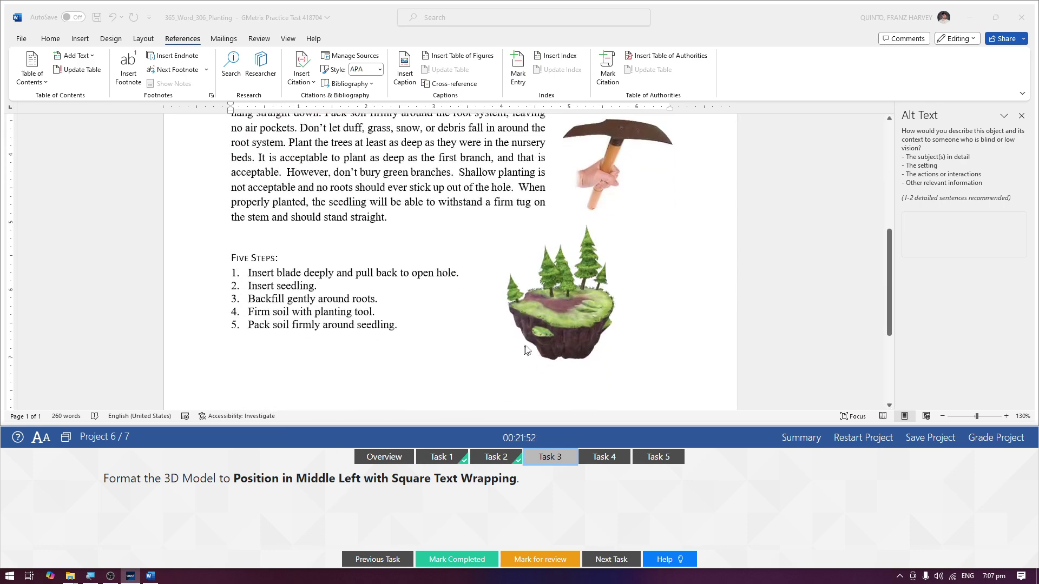
left_click(564, 321)
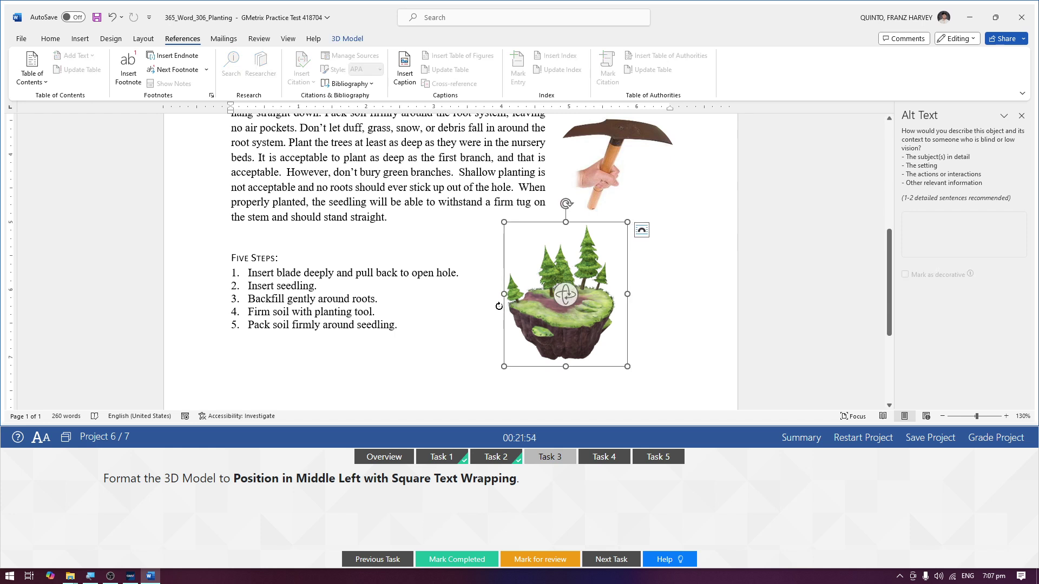
left_click_drag(511, 307, 555, 331)
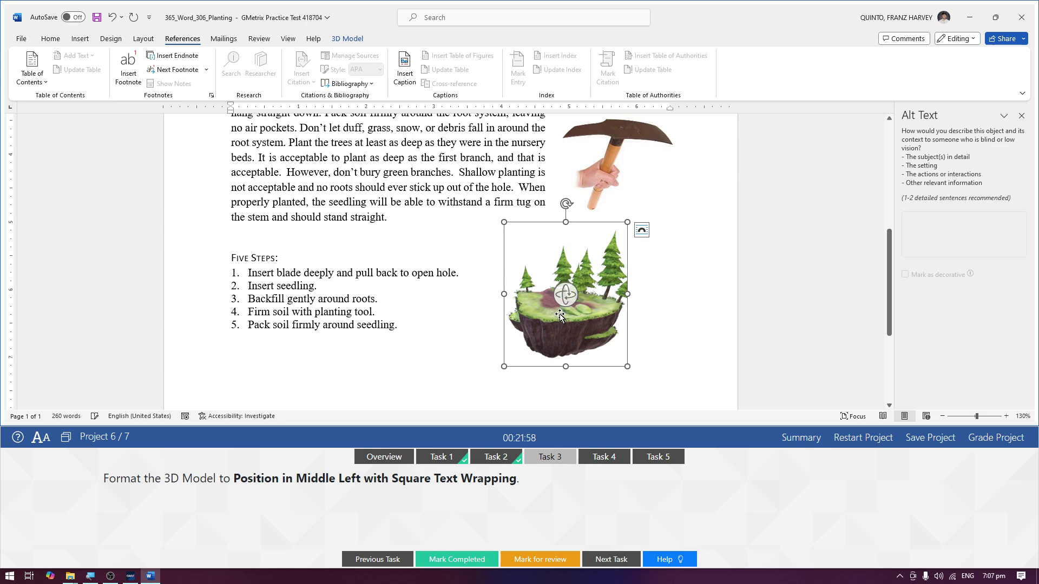
left_click(357, 44)
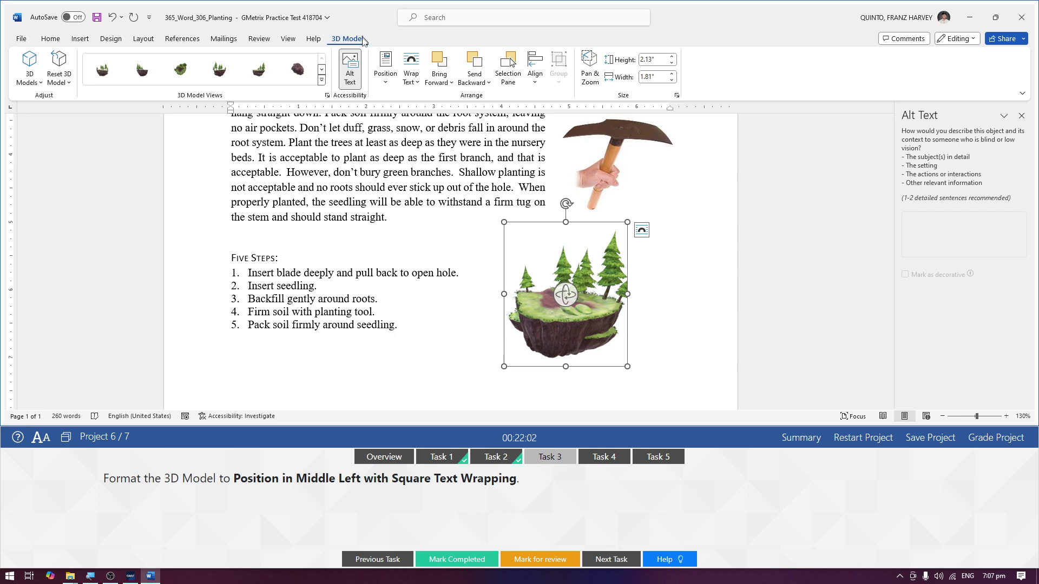
left_click(394, 89)
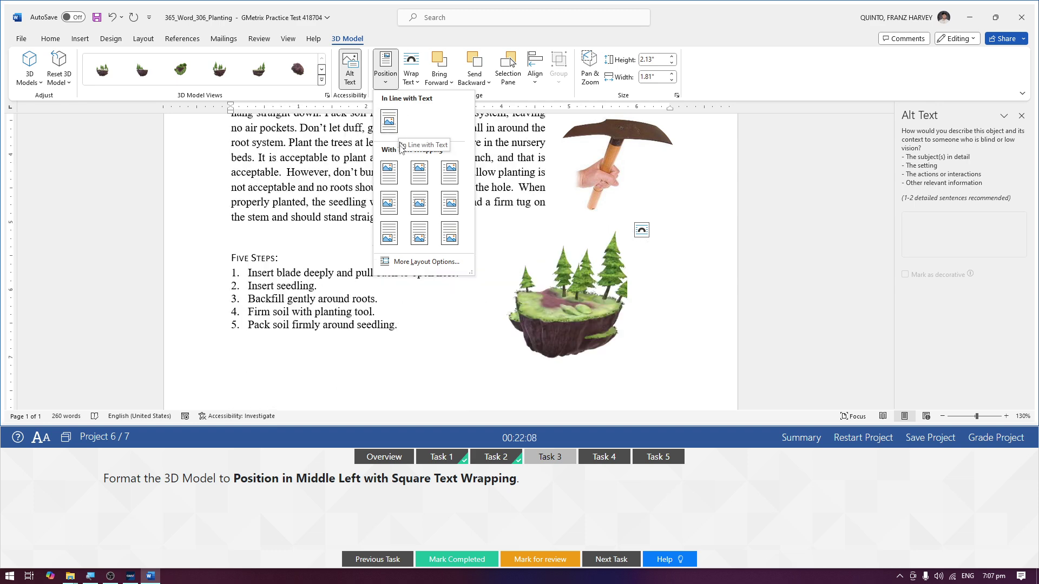
left_click(390, 201)
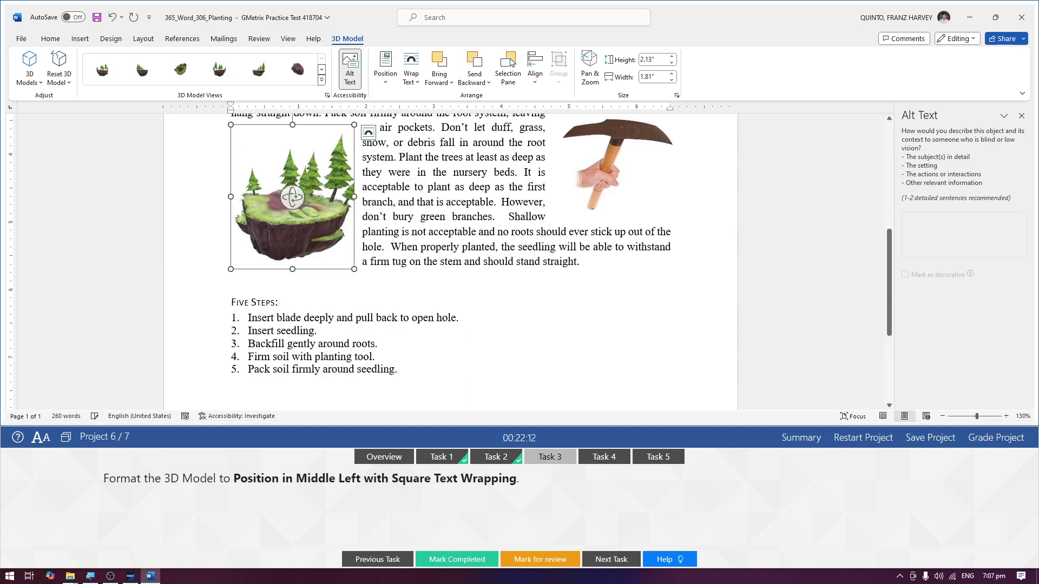
left_click(457, 559)
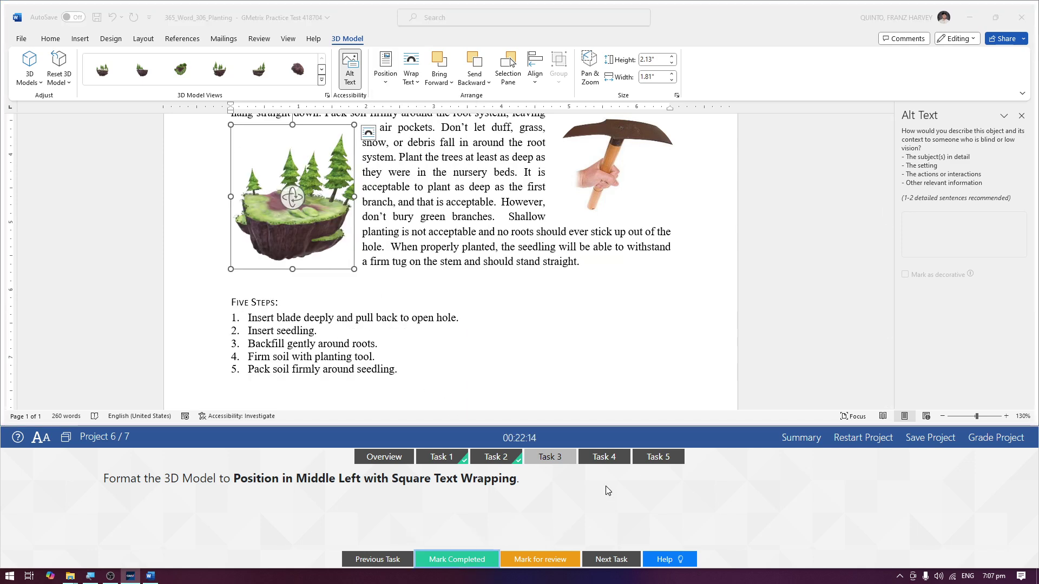
Step: Open Task 4, deselect the 3D model and show the Insert tab
left_click(605, 458)
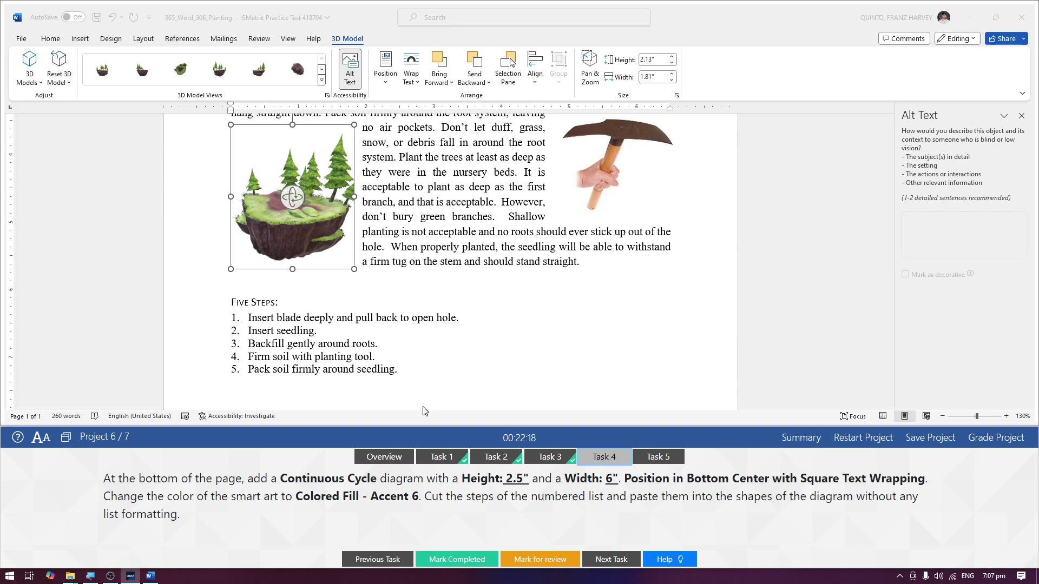
scroll(411, 389, "down", 4)
left_click(262, 204)
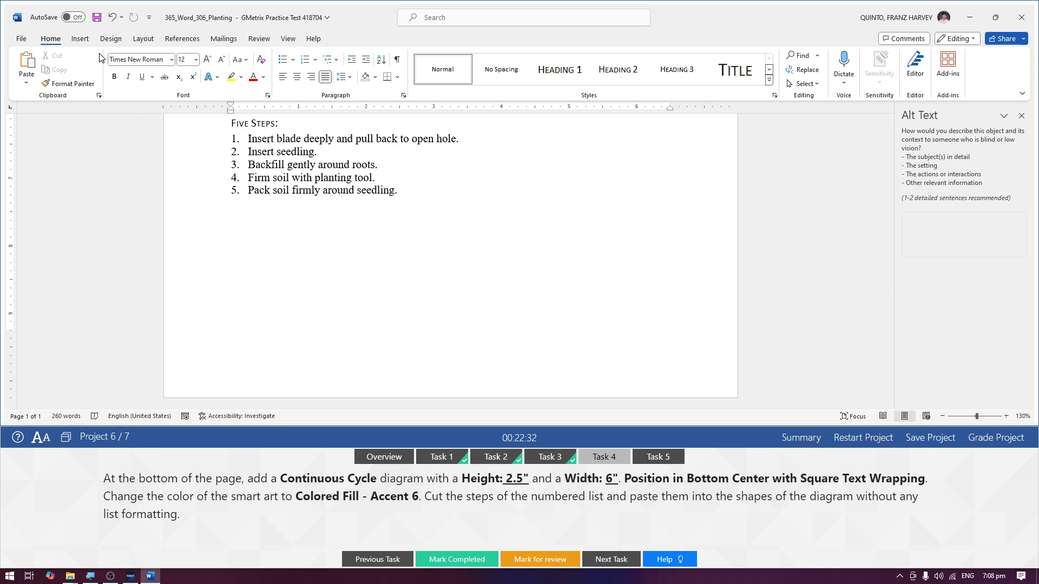
left_click(80, 39)
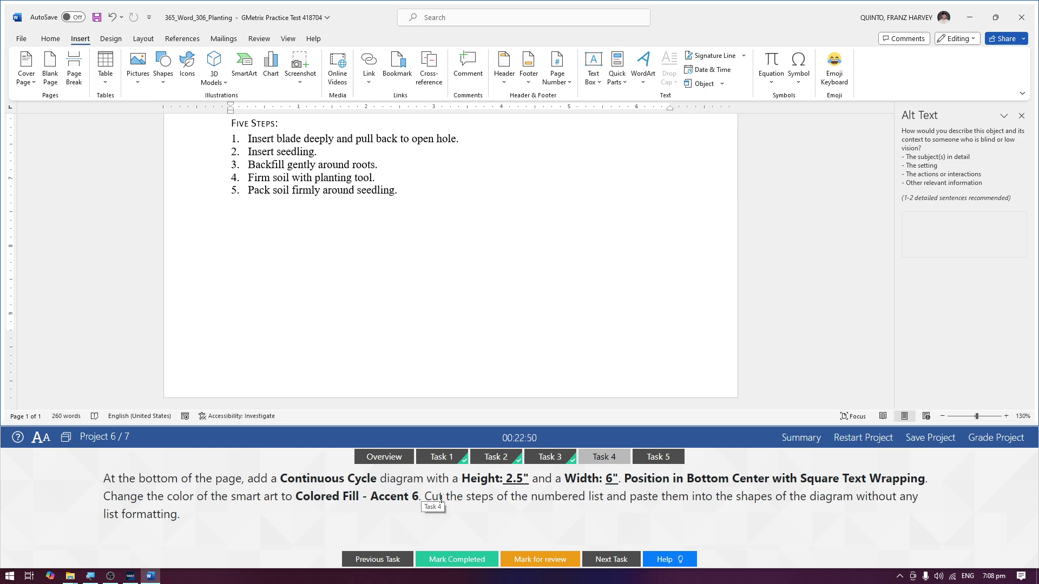
Step: Put the insertion point on the blank line below the Five Steps list
left_click(343, 190)
left_click_drag(247, 139, 300, 154)
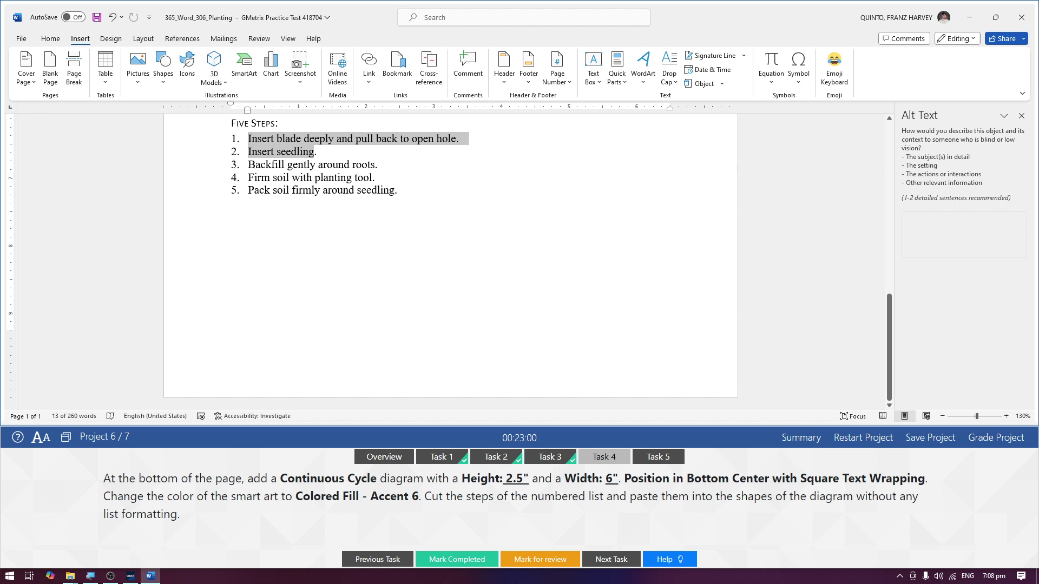
left_click(361, 212)
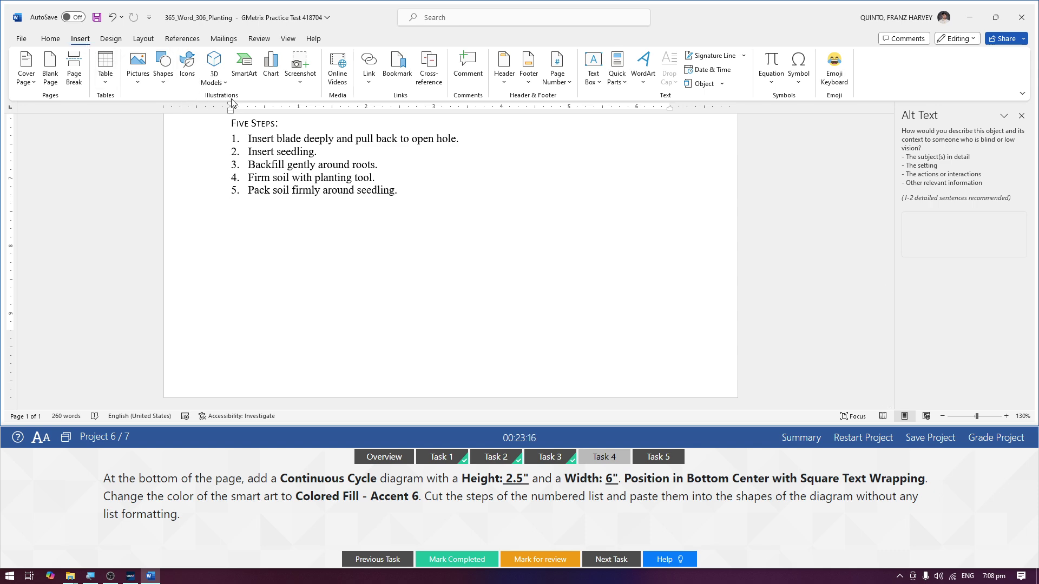
Step: Insert a Continuous Cycle SmartArt diagram from the Cycle category
left_click(244, 74)
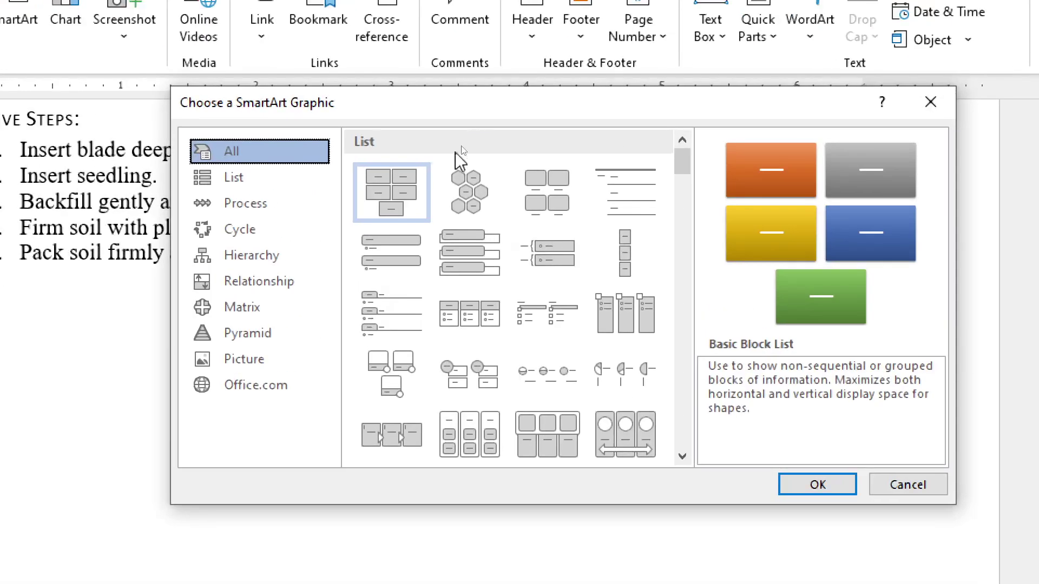
left_click(365, 177)
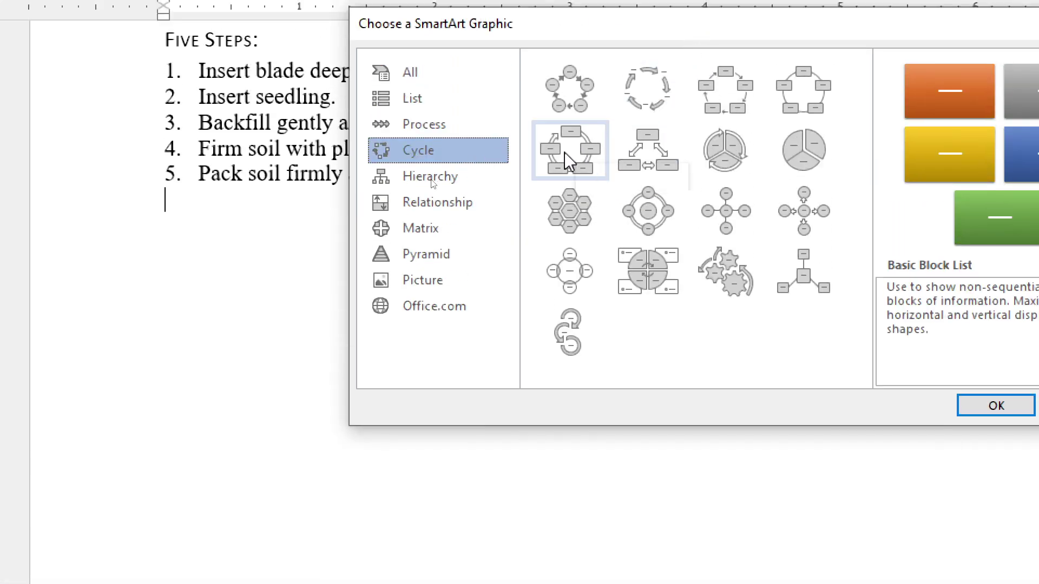
left_click(564, 152)
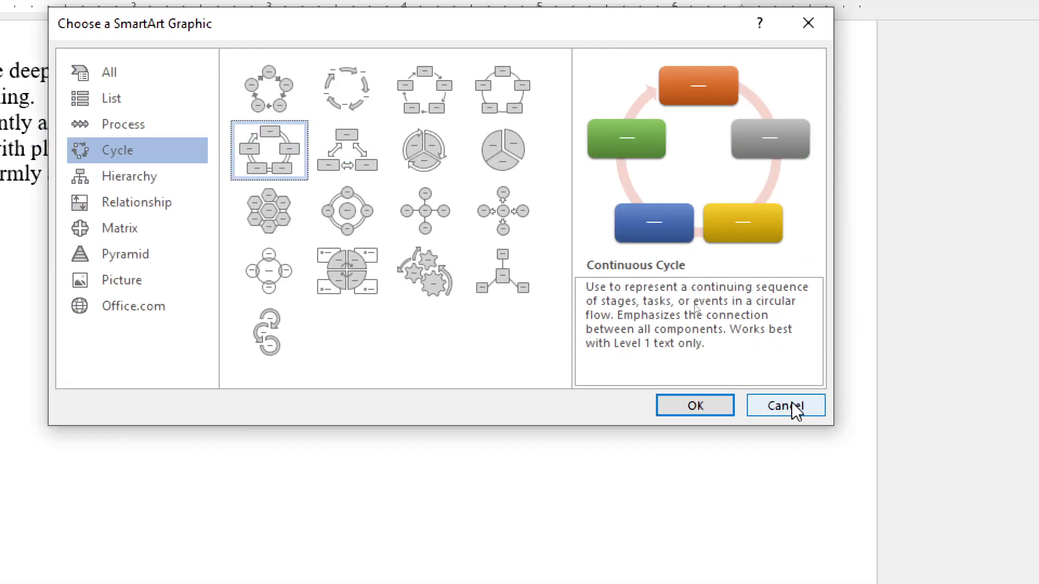
left_click(752, 406)
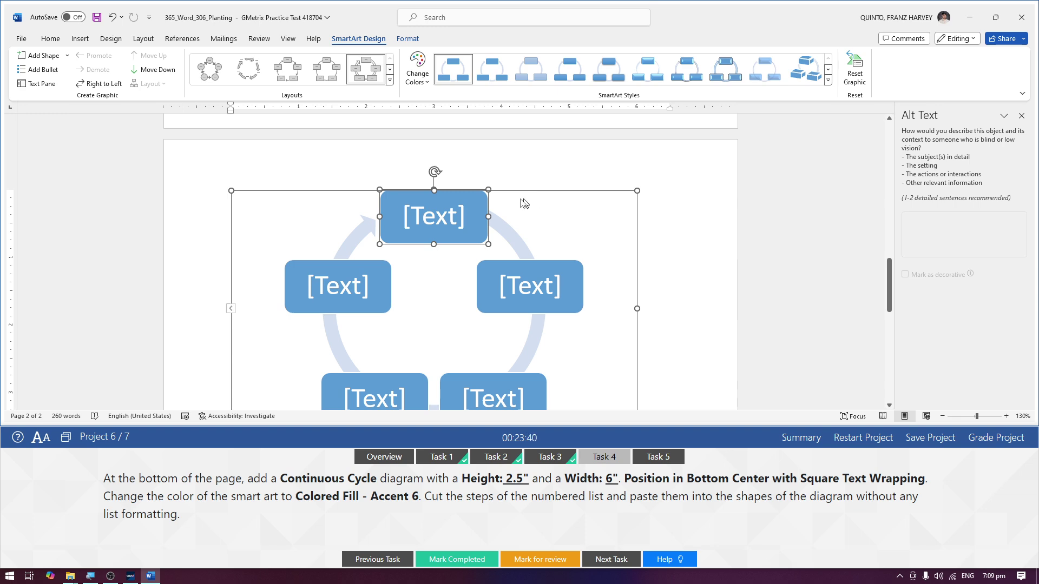
Step: Select the whole cycle diagram and set its size to 2.5" high by 6" wide
left_click(482, 270)
left_click(304, 266)
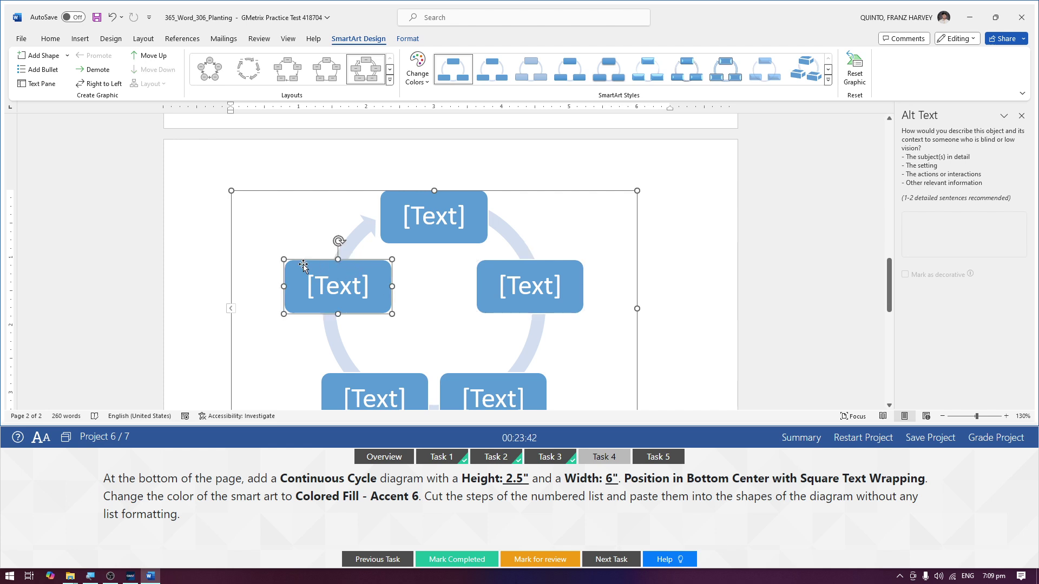
left_click(316, 192)
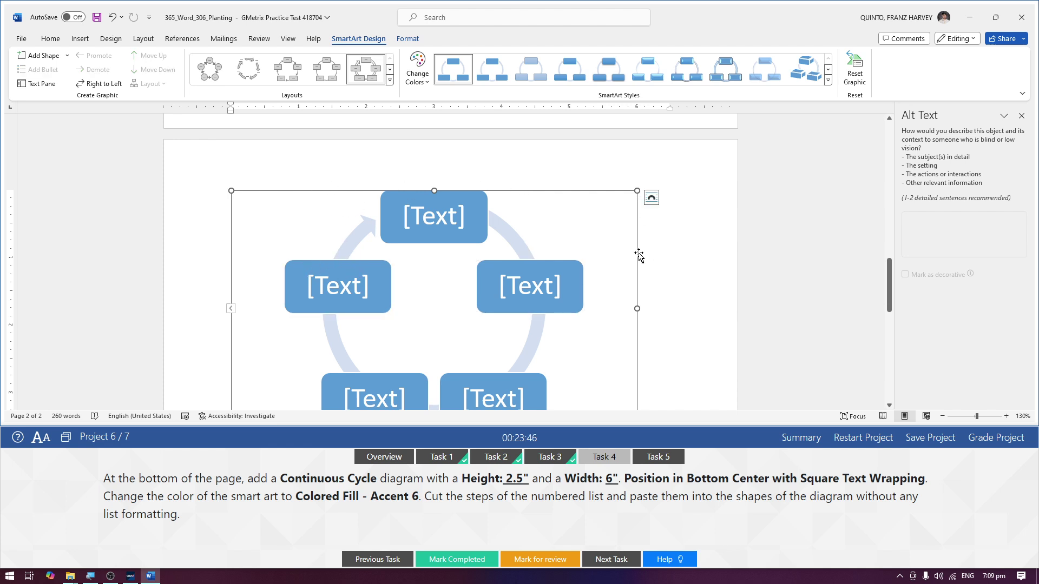
left_click(411, 42)
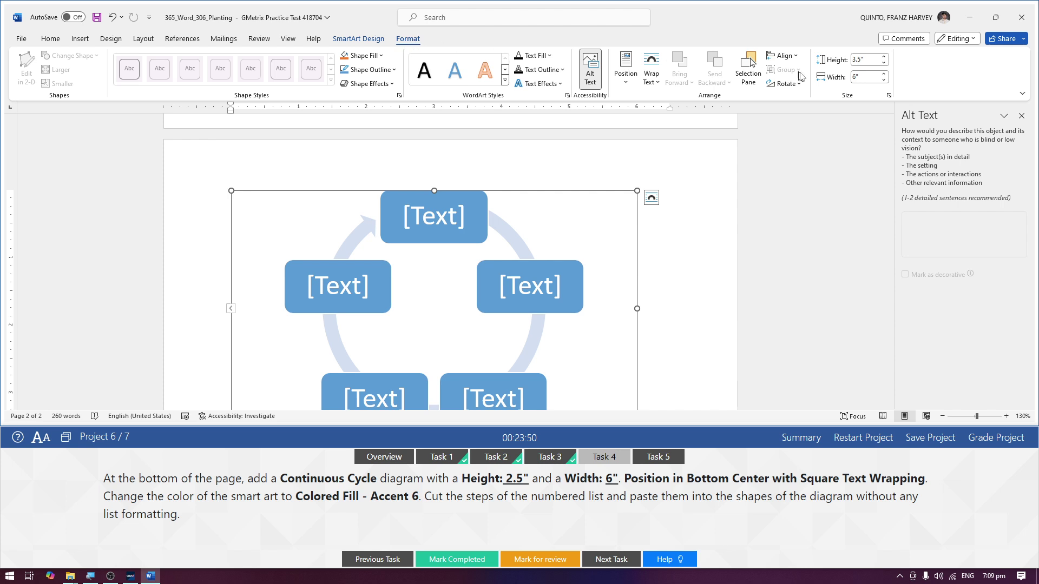
left_click(867, 62)
type("2.5\"")
key("Tab")
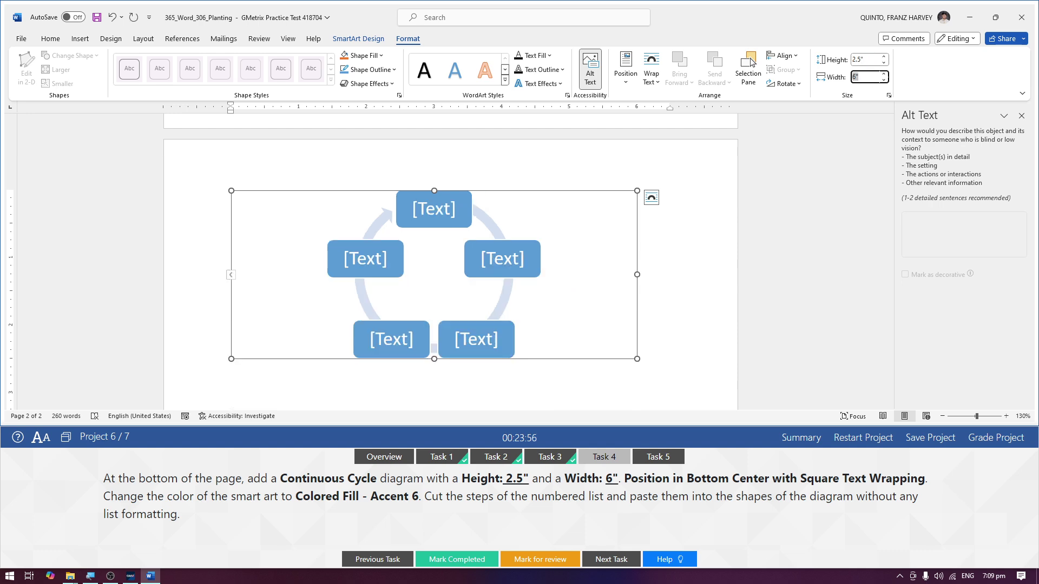
scroll(584, 283, "up", 2)
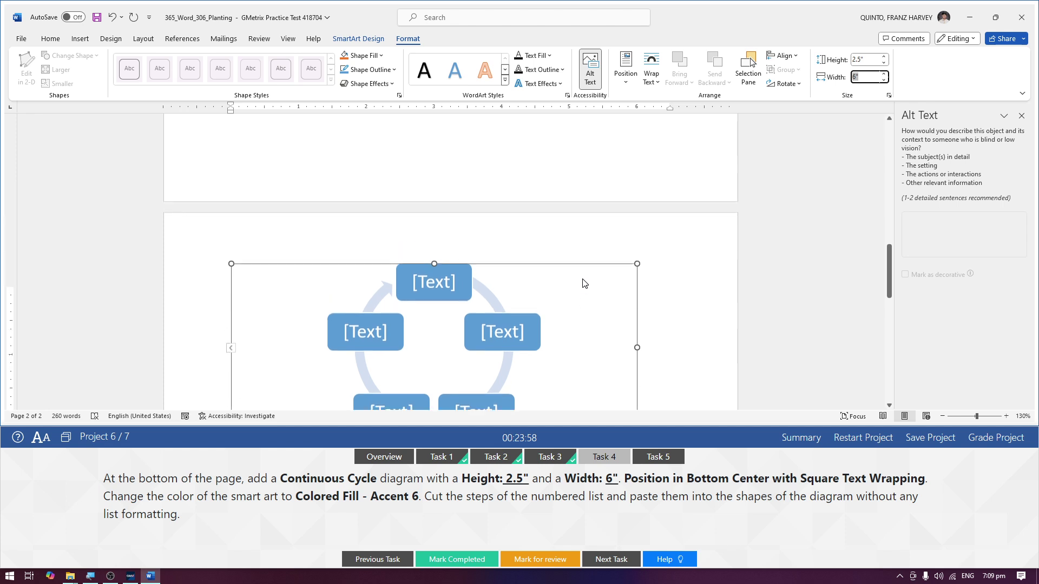
scroll(590, 283, "down", 3)
scroll(589, 283, "down", 1)
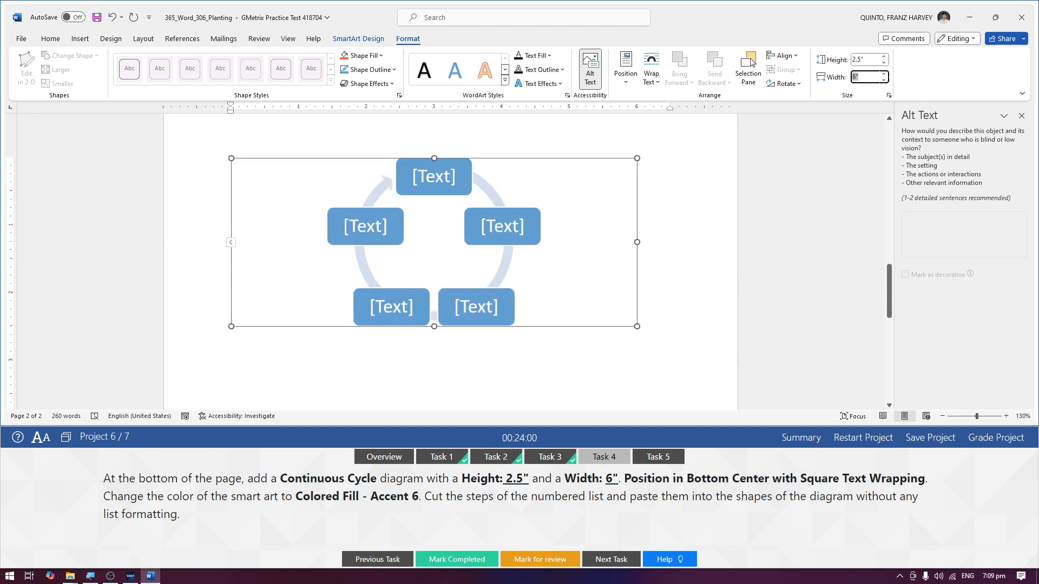
key("Return")
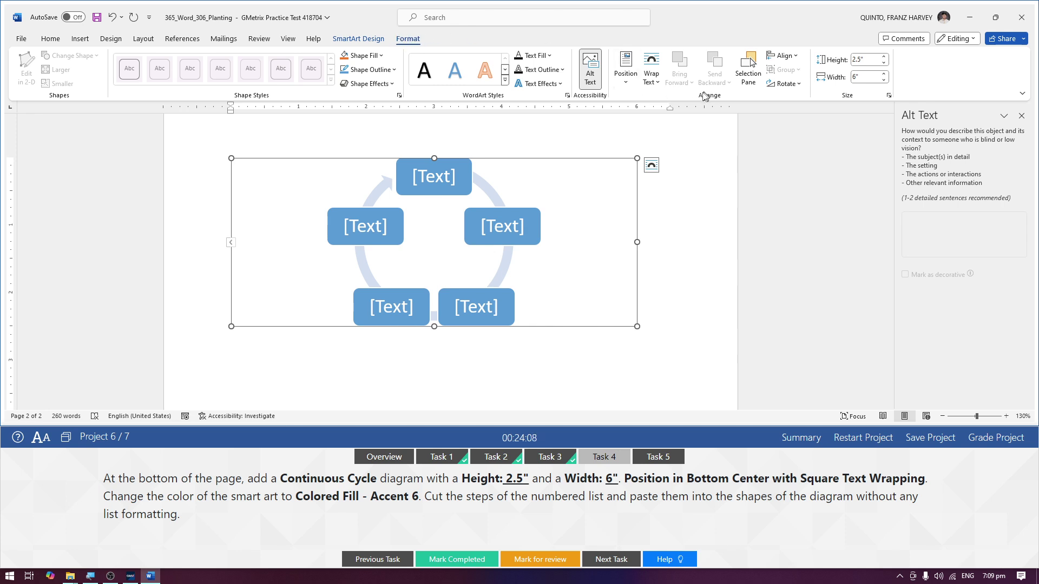
Step: Position the cycle diagram in Bottom Center with Square Text Wrapping and reselect it
left_click(630, 84)
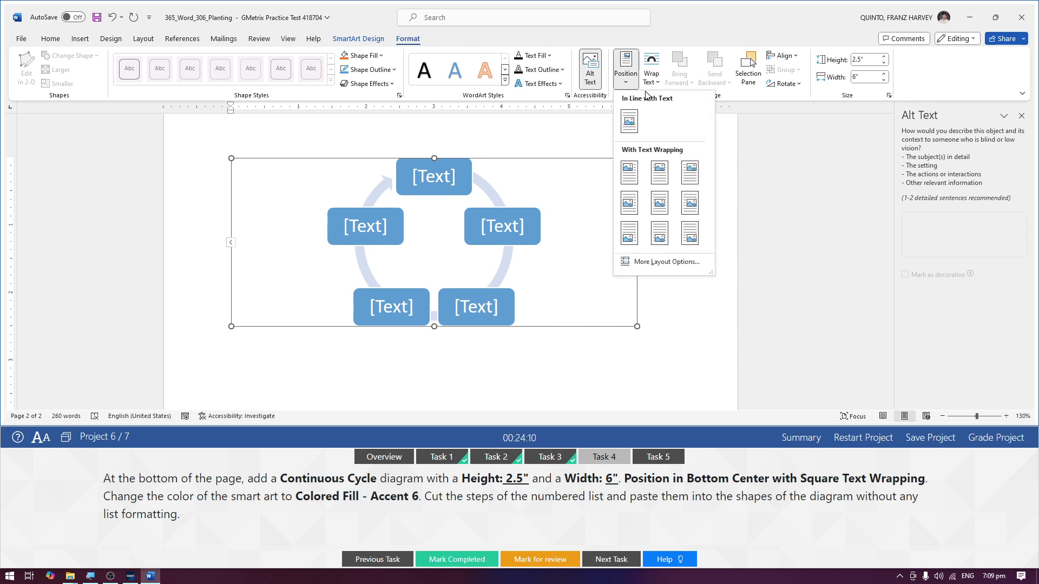
left_click(660, 235)
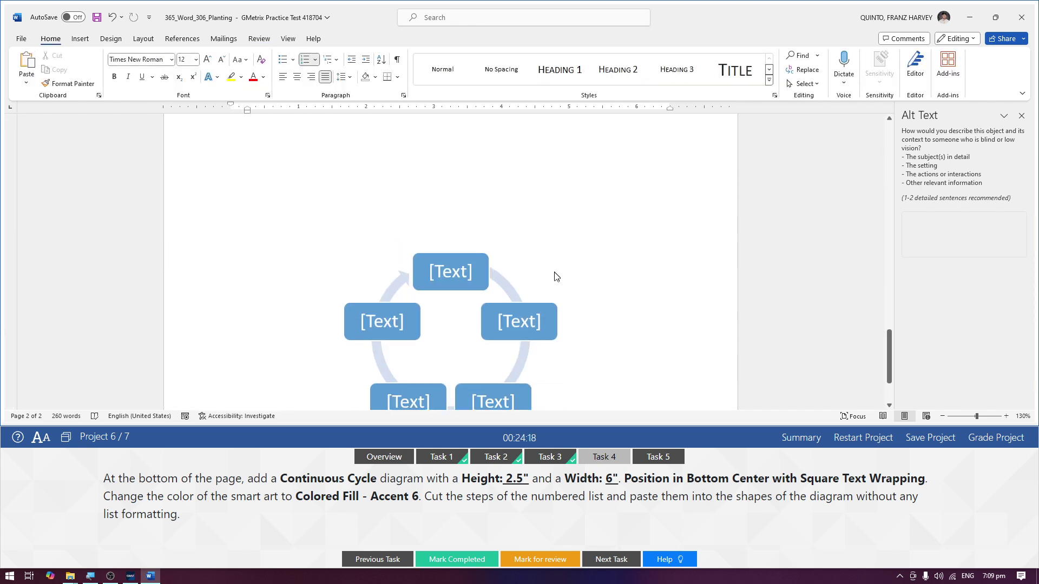
left_click(547, 295)
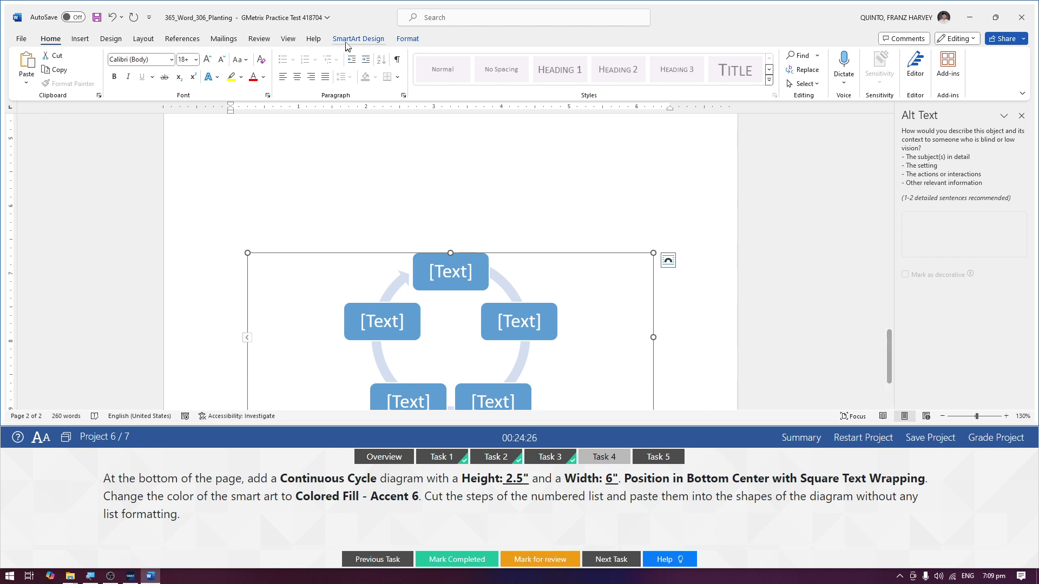
Step: Apply the green Colored Fill - Accent 6 color scheme to the cycle diagram
left_click(381, 42)
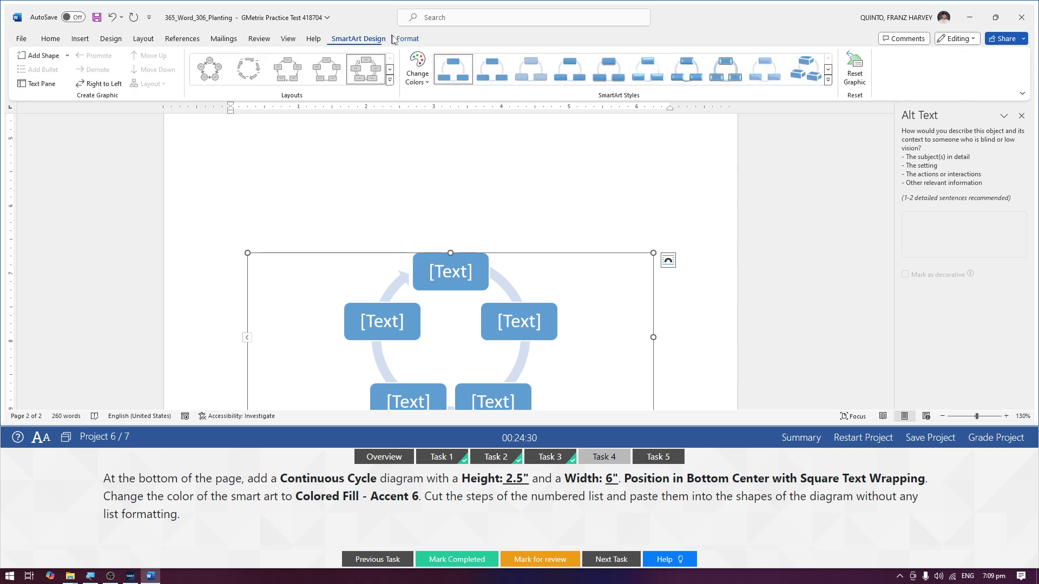
left_click(427, 87)
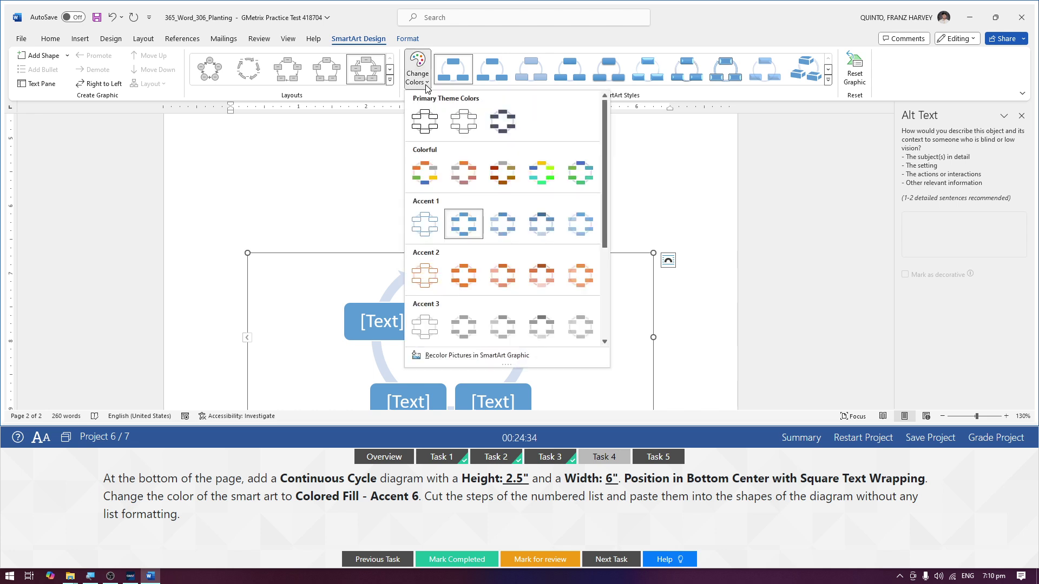
left_click_drag(604, 163, 604, 265)
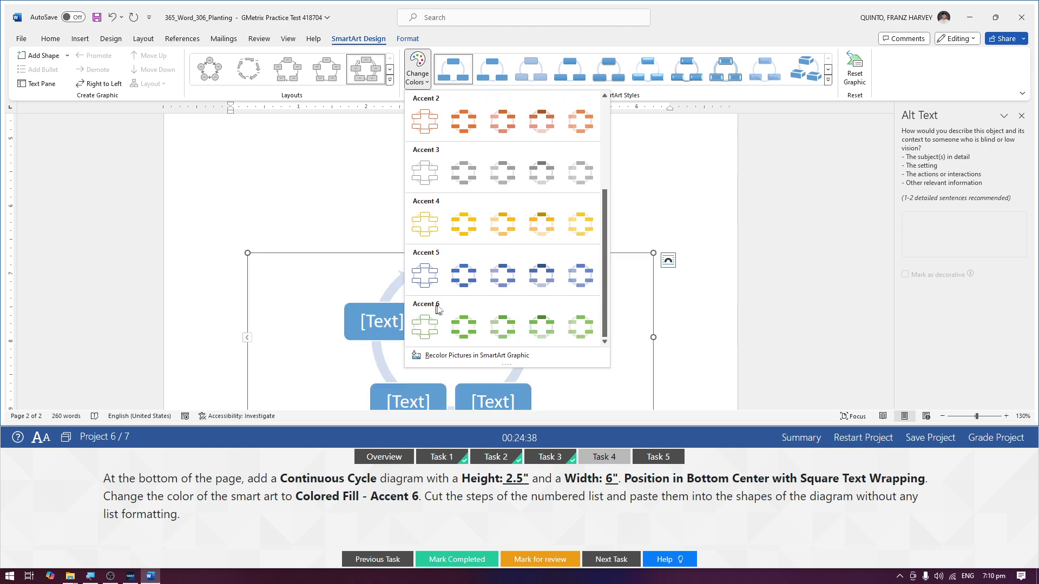
left_click(463, 327)
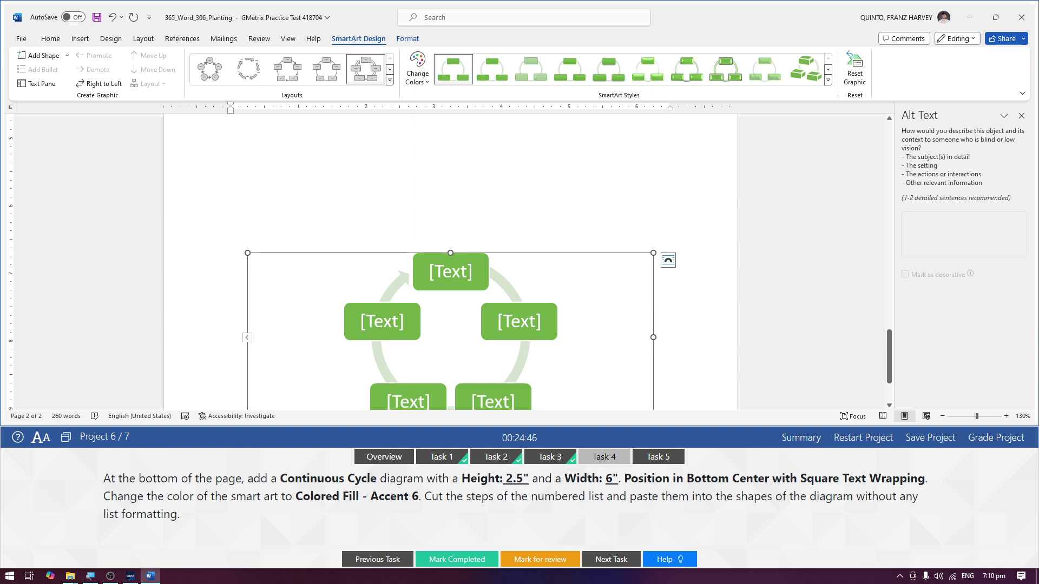
Step: Test text entry in the cycle diagram's shapes, then return to the numbered list
scroll(411, 355, "down", 3)
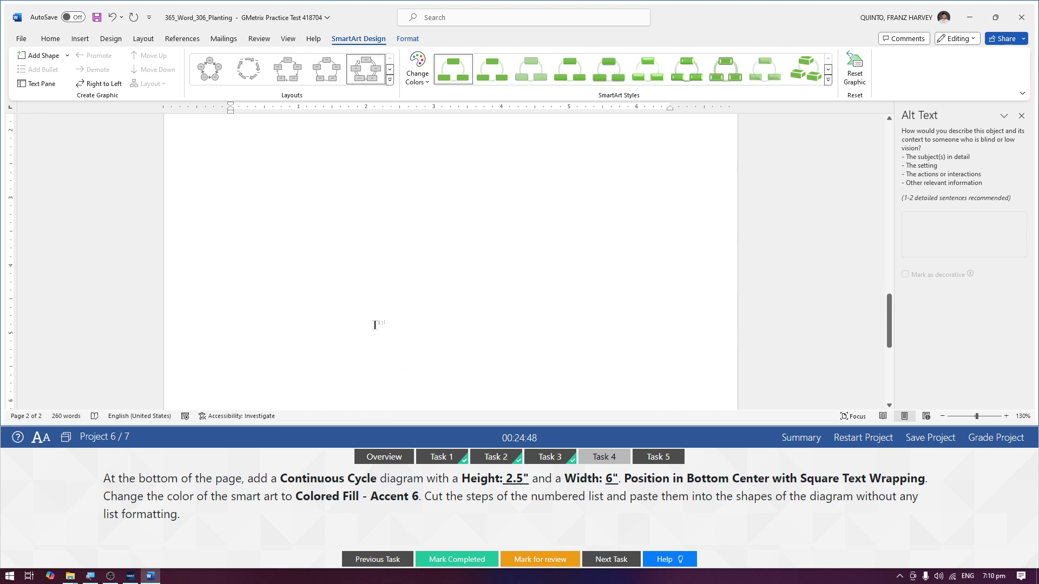
left_click(669, 165)
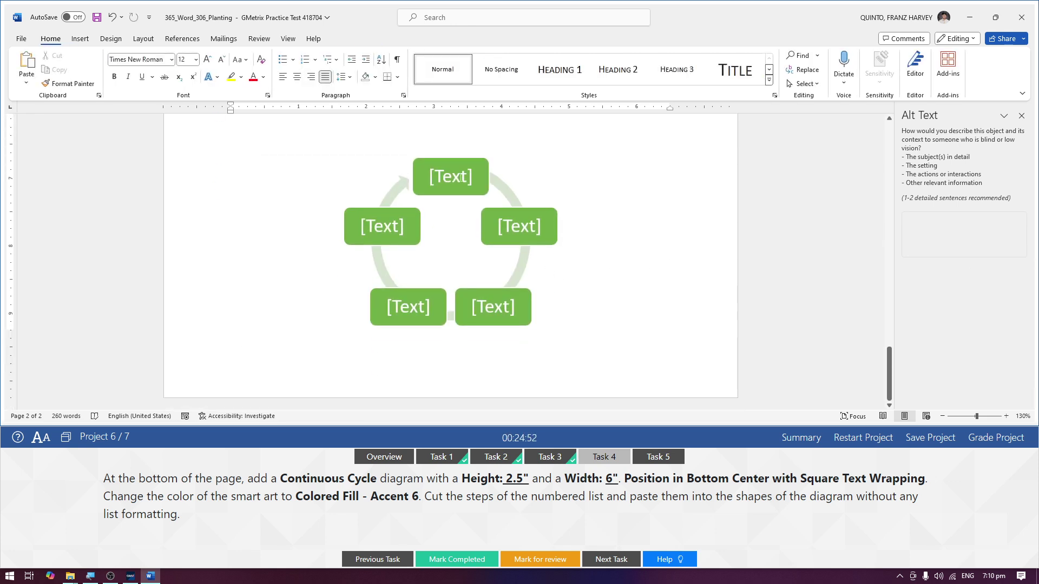
left_click(460, 177)
key("Tab")
key("Tab")
key("Tab")
key("Tab")
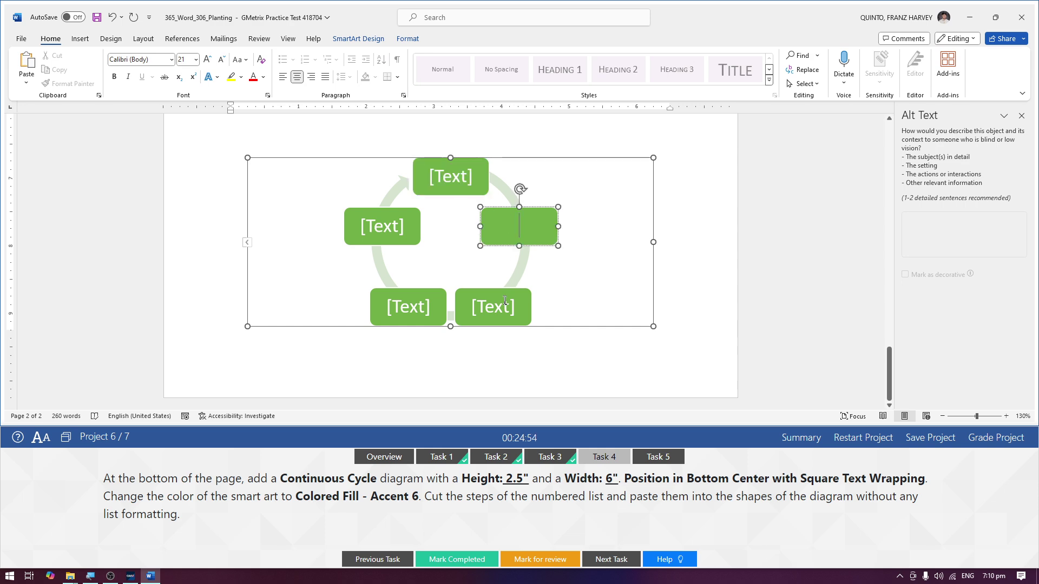
left_click(431, 141)
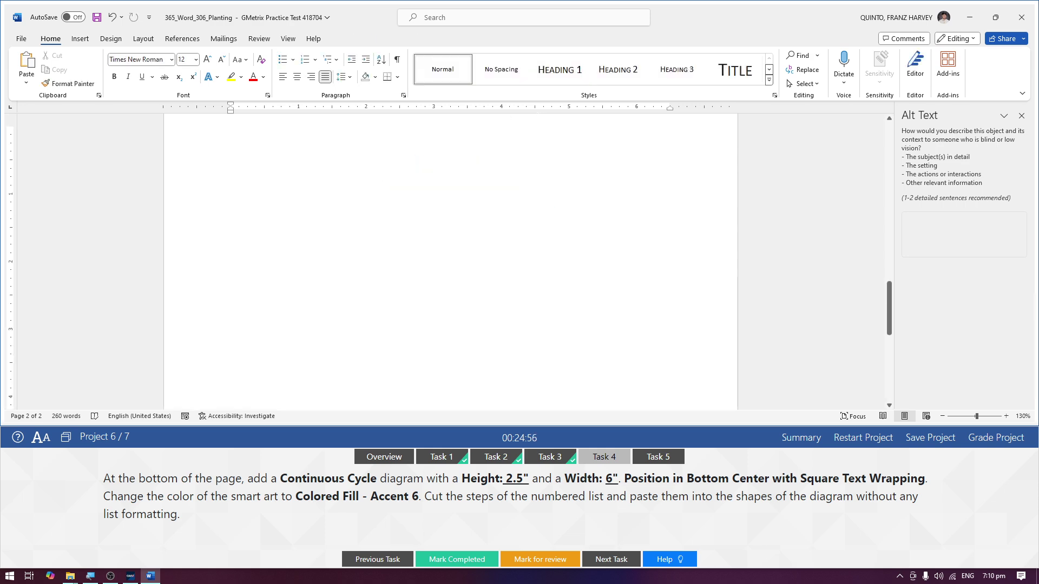
scroll(369, 217, "up", 10)
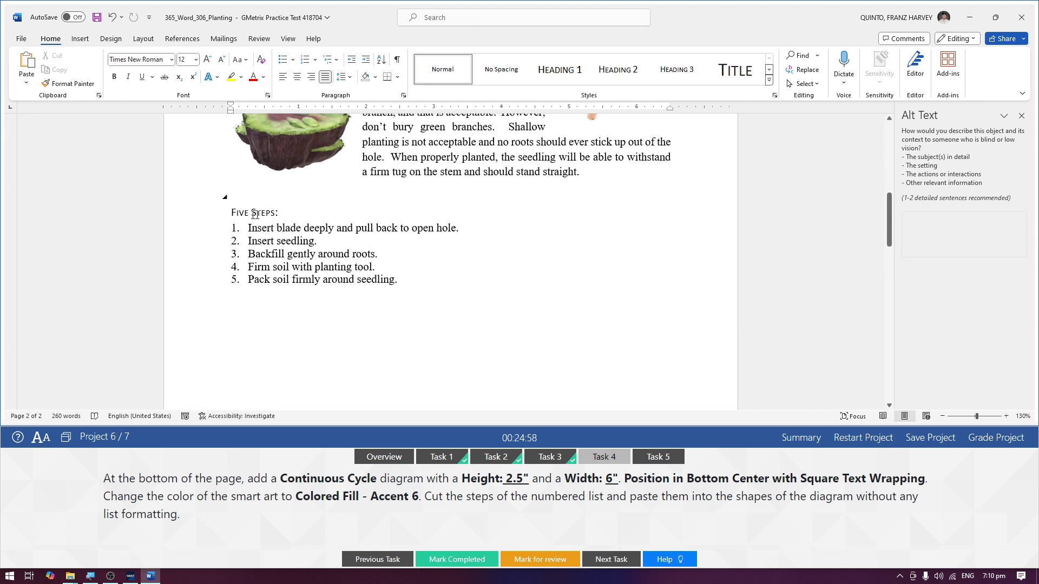
Step: Move the first list step into the top shape and cut 'Insert seedling' for the right-hand shape
left_click_drag(468, 228, 255, 232)
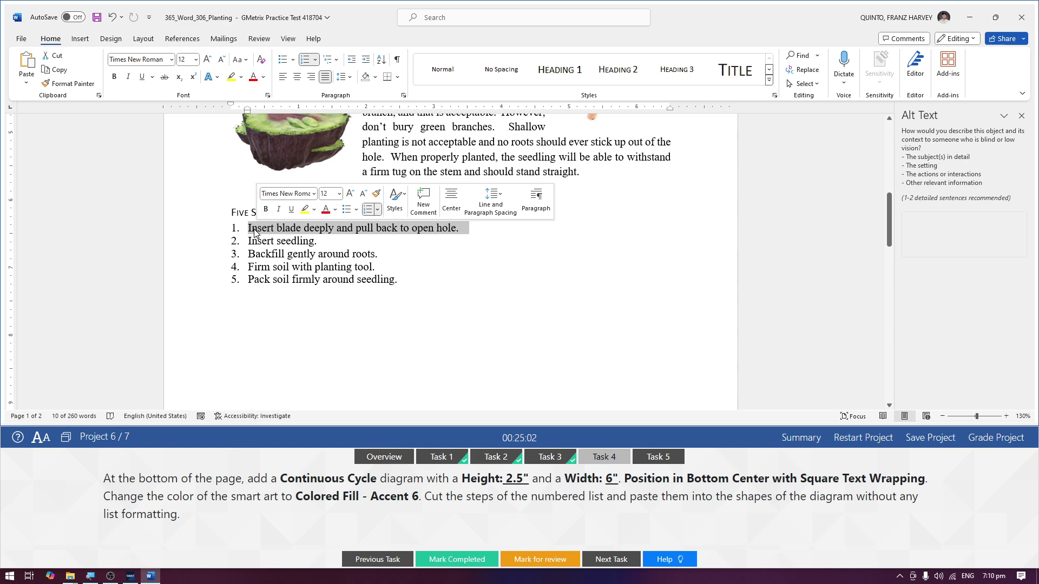
key("ctrl+x")
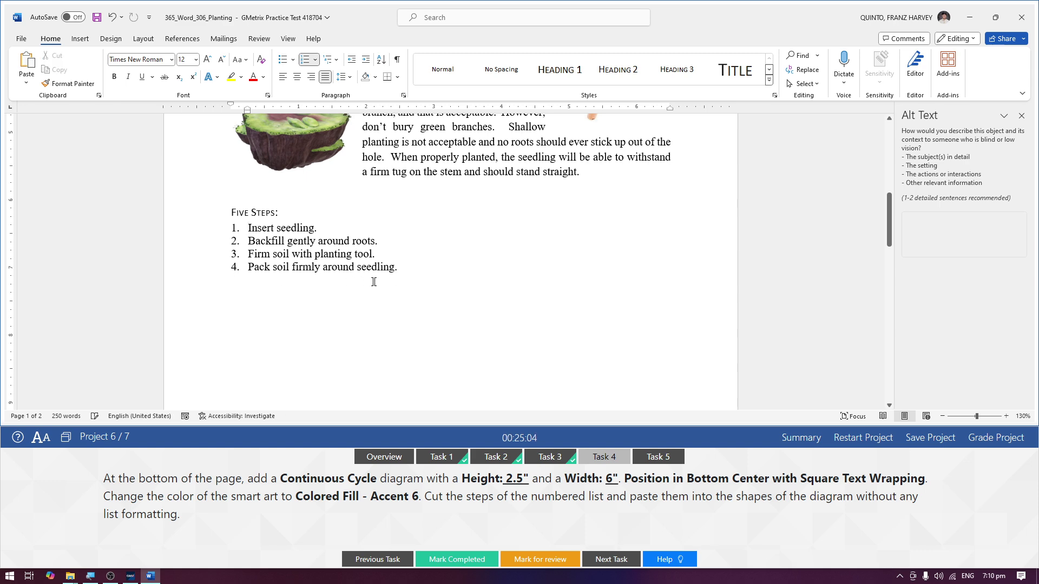
scroll(436, 282, "down", 4)
scroll(436, 282, "down", 6)
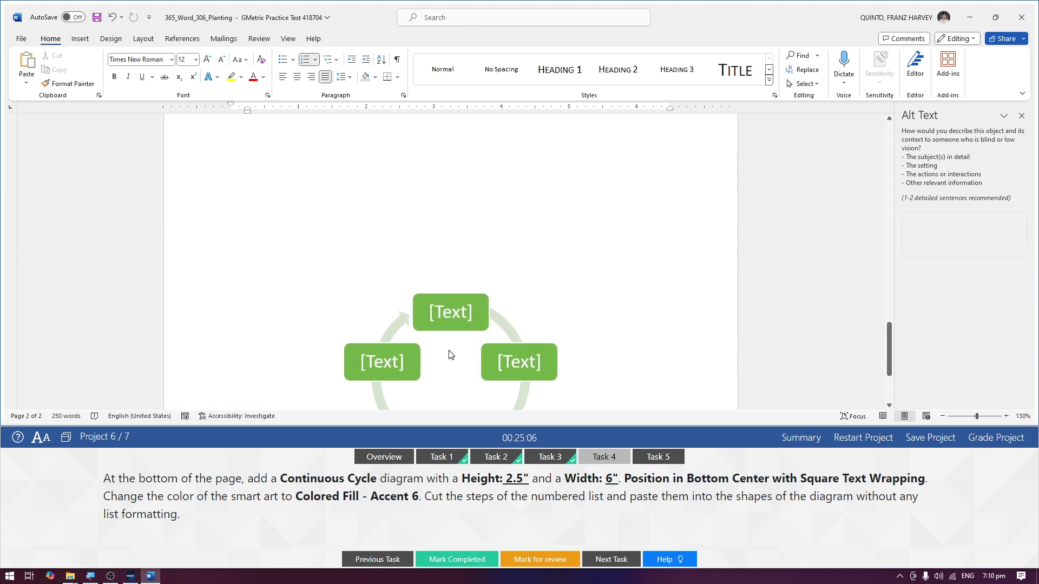
left_click(460, 307)
key("ctrl+v")
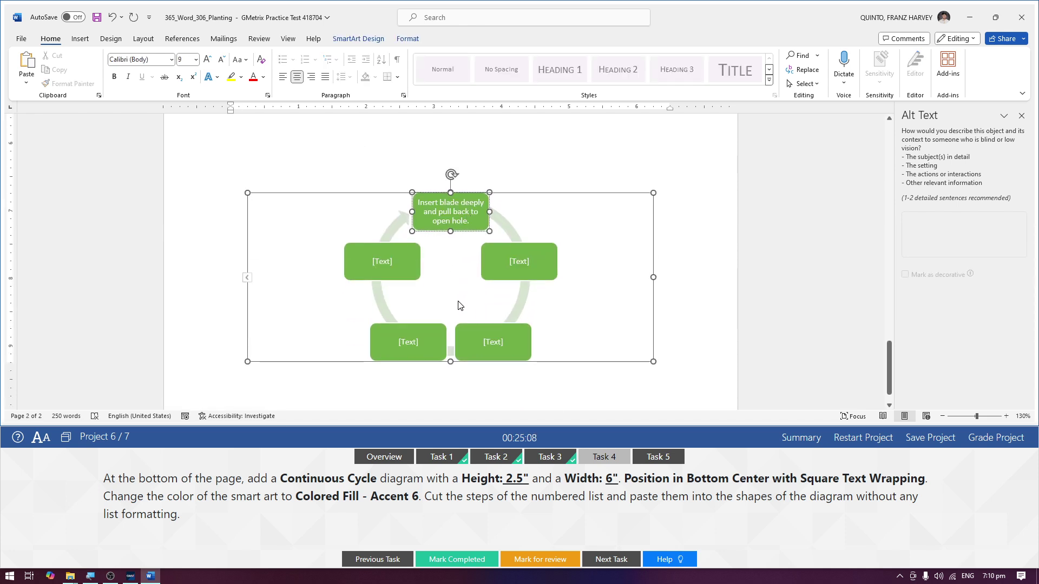
scroll(458, 304, "up", 8)
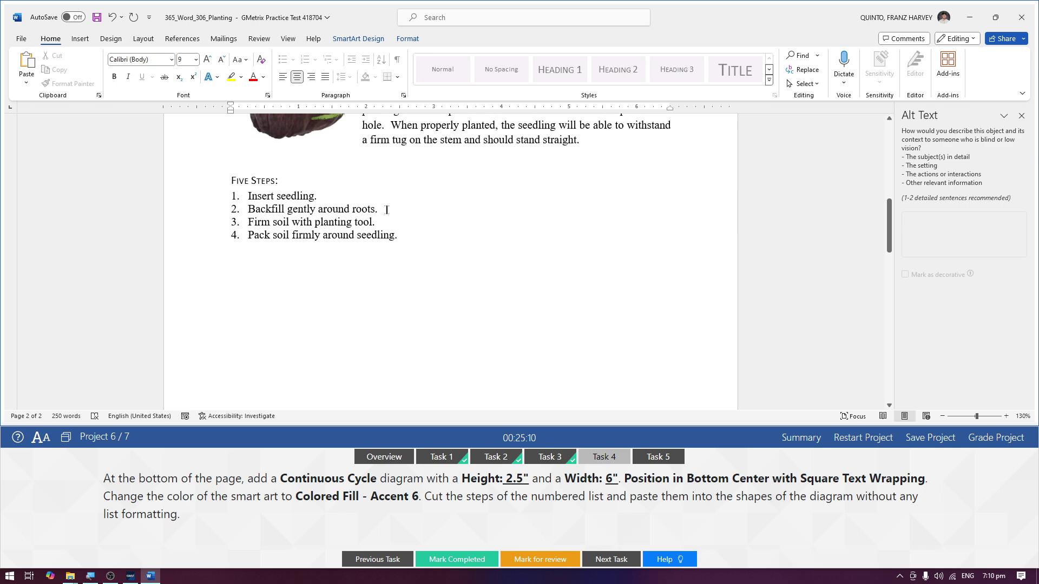
left_click_drag(326, 197, 247, 196)
left_click(327, 196)
key("ctrl+x")
scroll(521, 290, "down", 10)
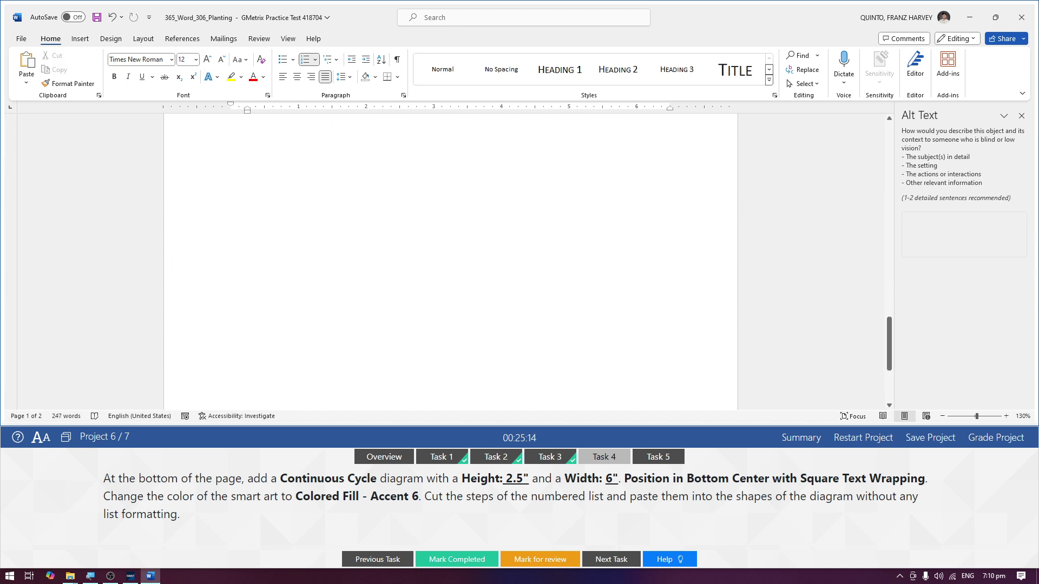
scroll(550, 271, "down", 5)
left_click(529, 261)
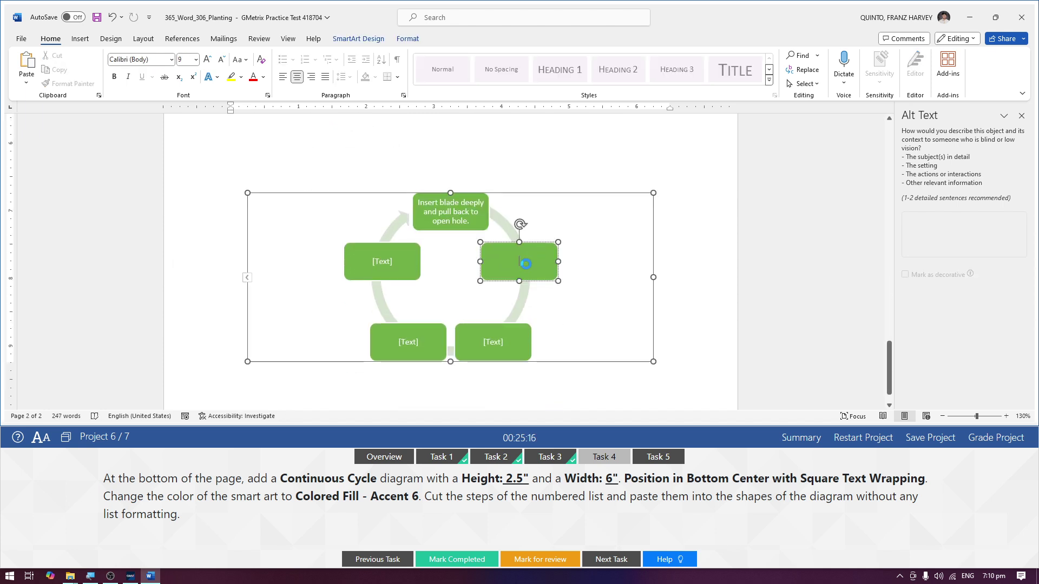
Step: Move 'Backfill gently around roots' to the lower-right shape and 'Firm soil with planting tool' to the lower-left
scroll(528, 267, "up", 10)
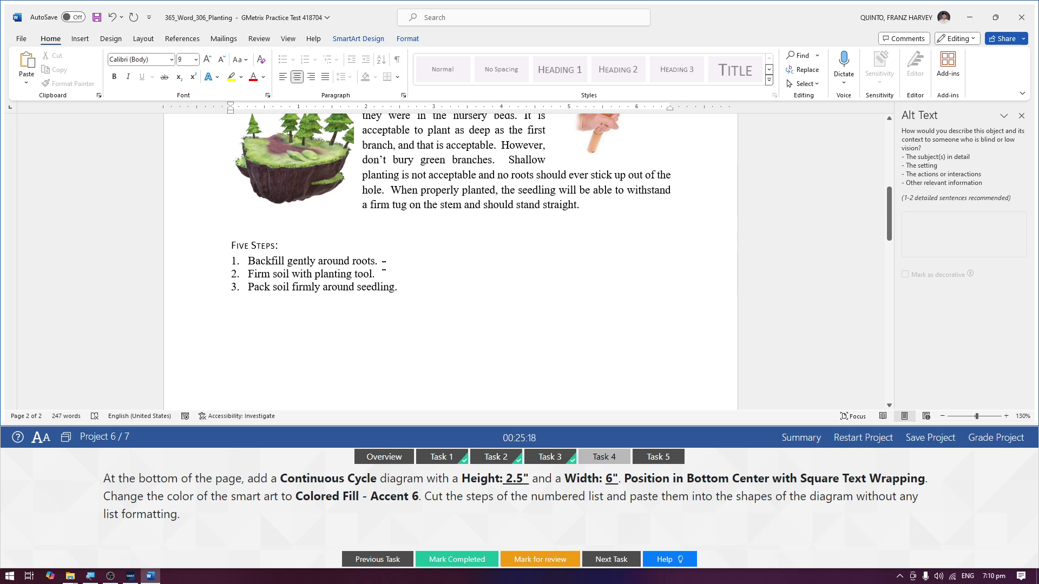
left_click_drag(382, 265, 248, 262)
key("ctrl+x")
scroll(465, 285, "down", 10)
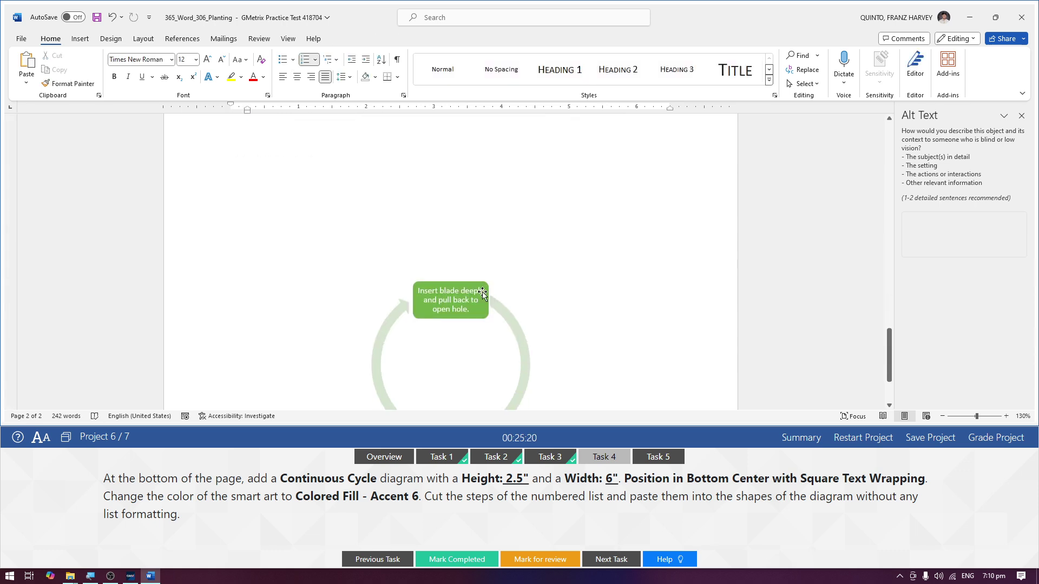
left_click(490, 403)
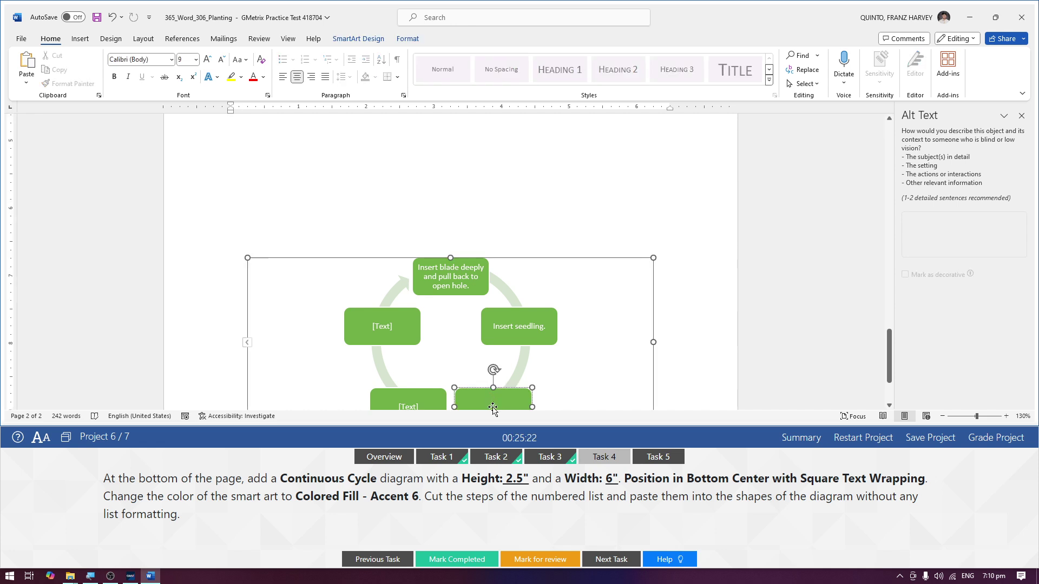
key("ctrl+v")
scroll(406, 238, "up", 10)
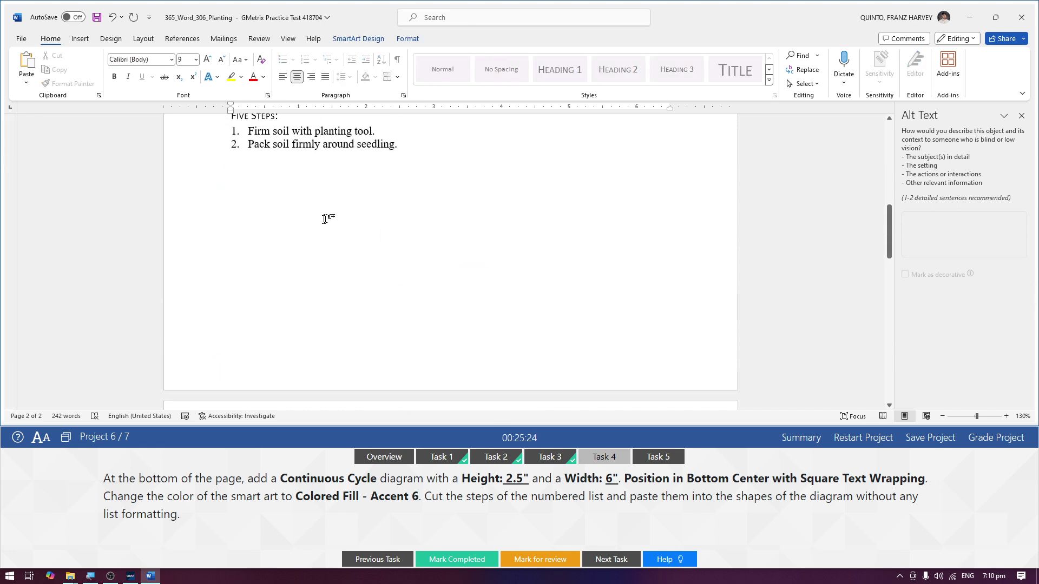
left_click_drag(375, 148, 248, 148)
key("ctrl+x")
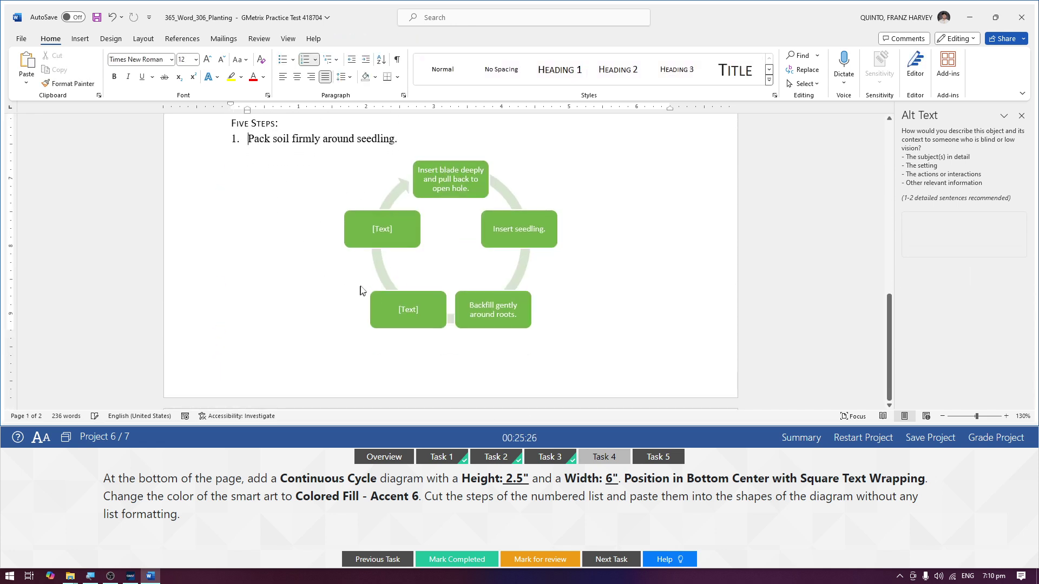
left_click(405, 306)
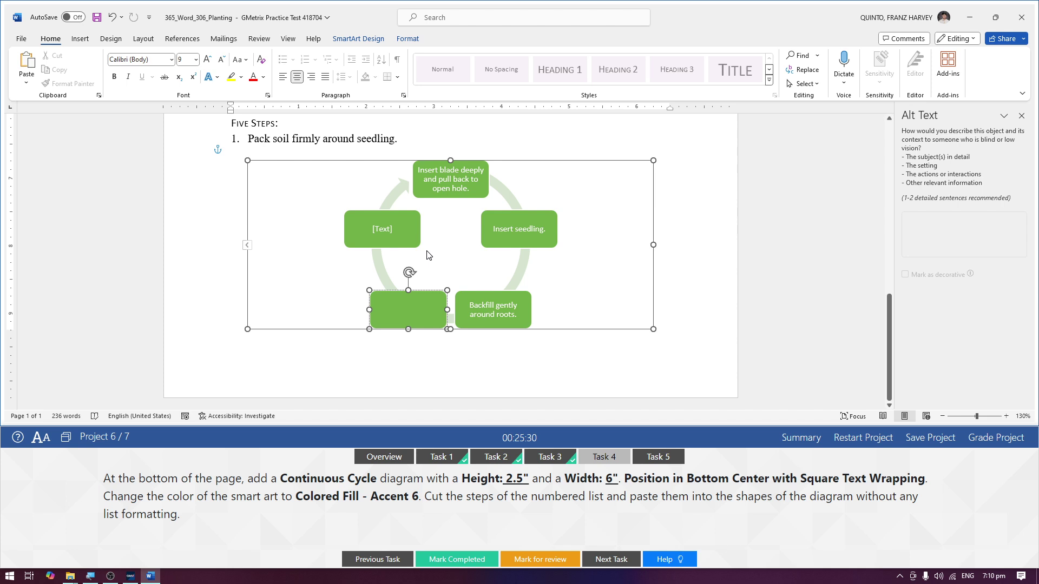
key("ctrl+v")
Step: Move the last list step into the left shape and deselect the finished diagram
scroll(439, 259, "up", 3)
left_click_drag(399, 204, 248, 204)
key("ctrl+x")
left_click(383, 293)
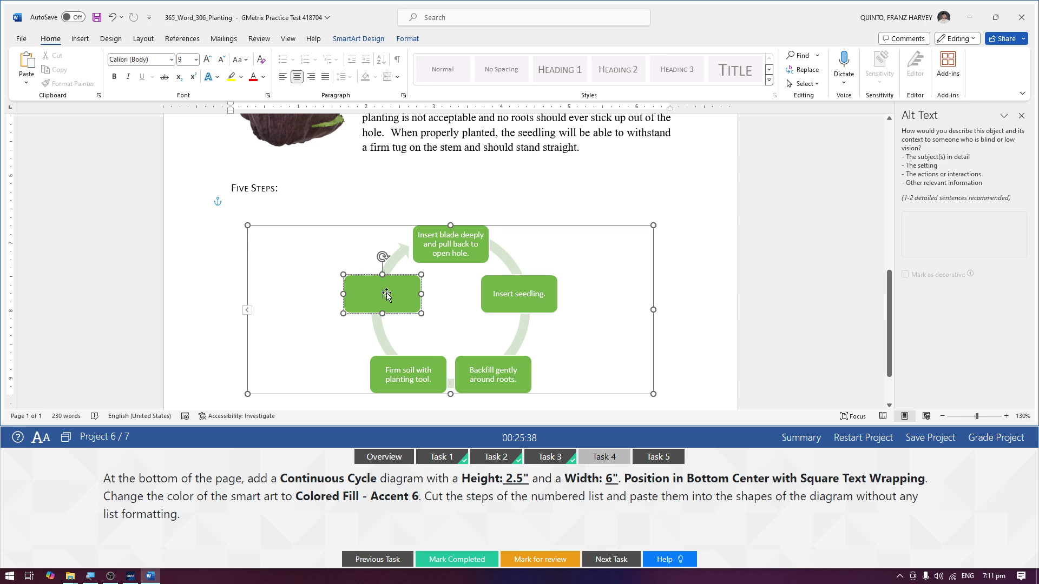
key("ctrl+v")
left_click(465, 211)
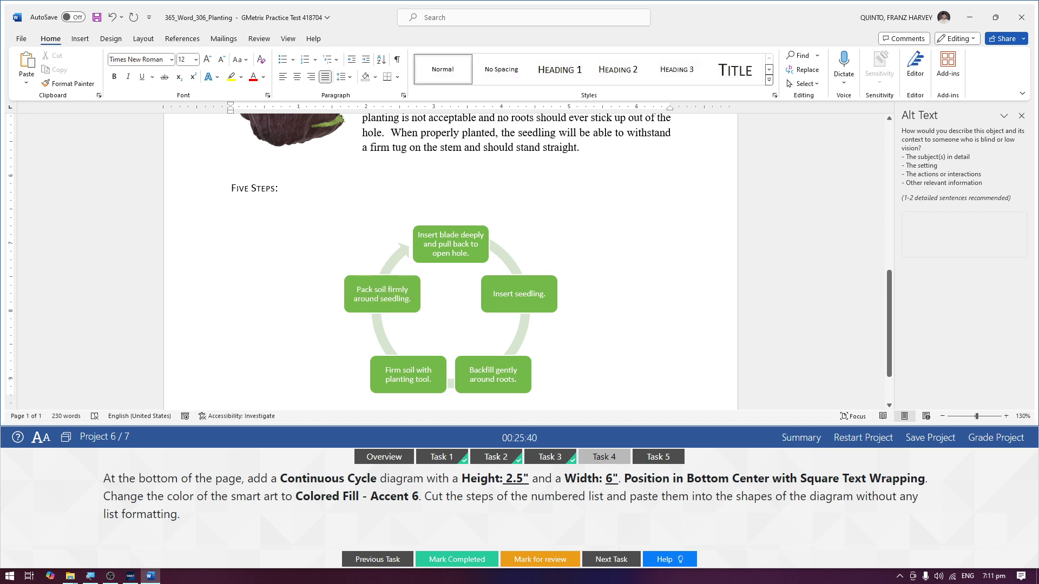
Step: Mark the diagram task completed, switch to Task 5, and open Word Options
left_click(456, 559)
left_click(661, 459)
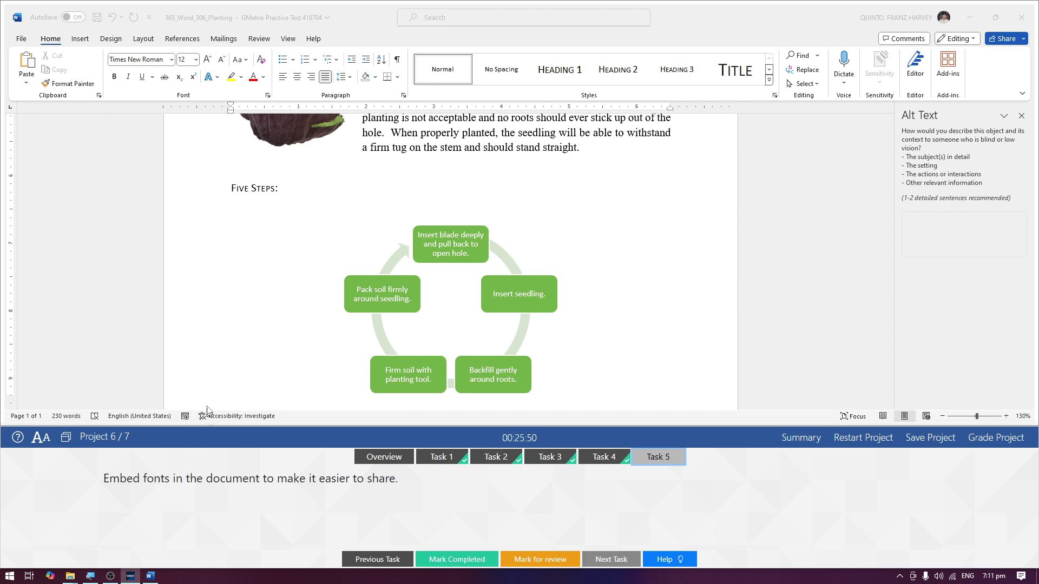
left_click(27, 41)
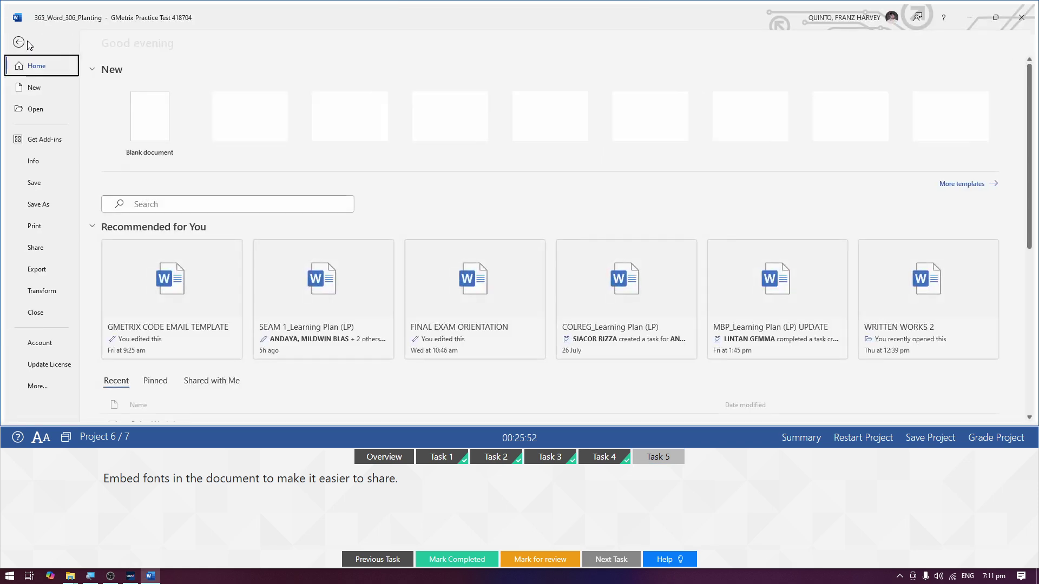
left_click(49, 386)
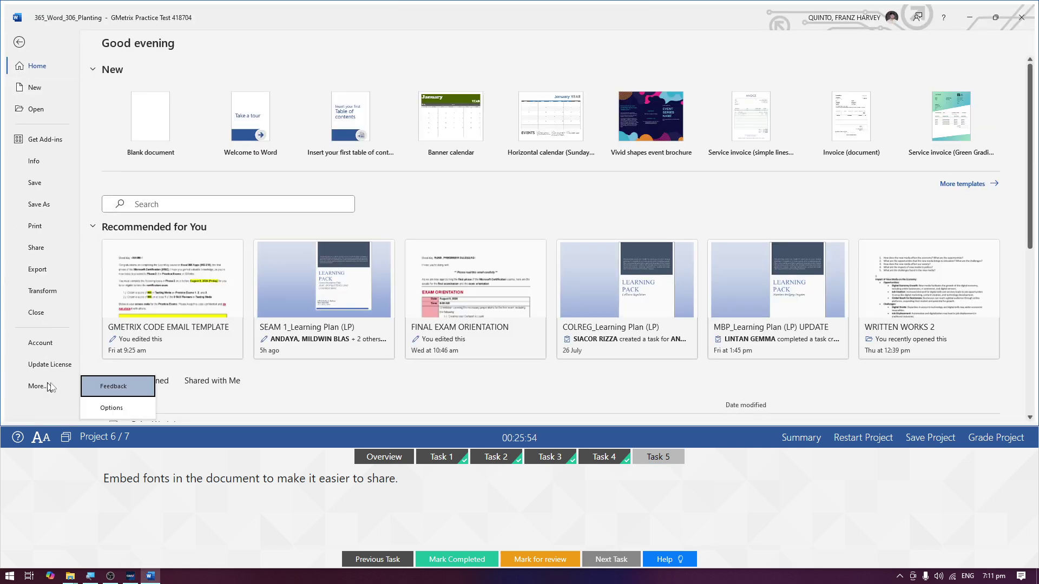
left_click(111, 407)
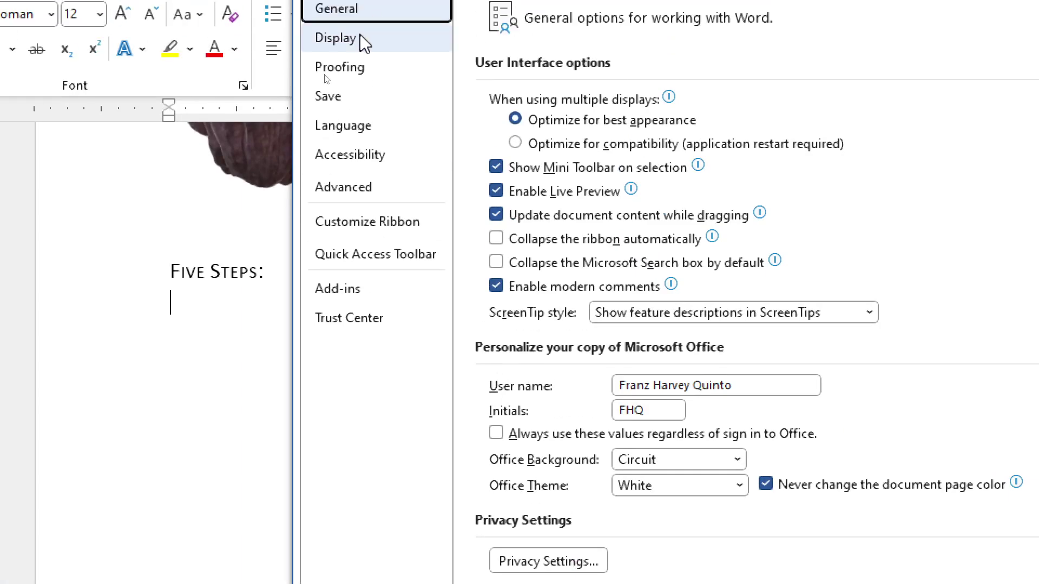
Step: Enable 'Embed fonts in the file' in the Save options and confirm with OK
left_click(350, 31)
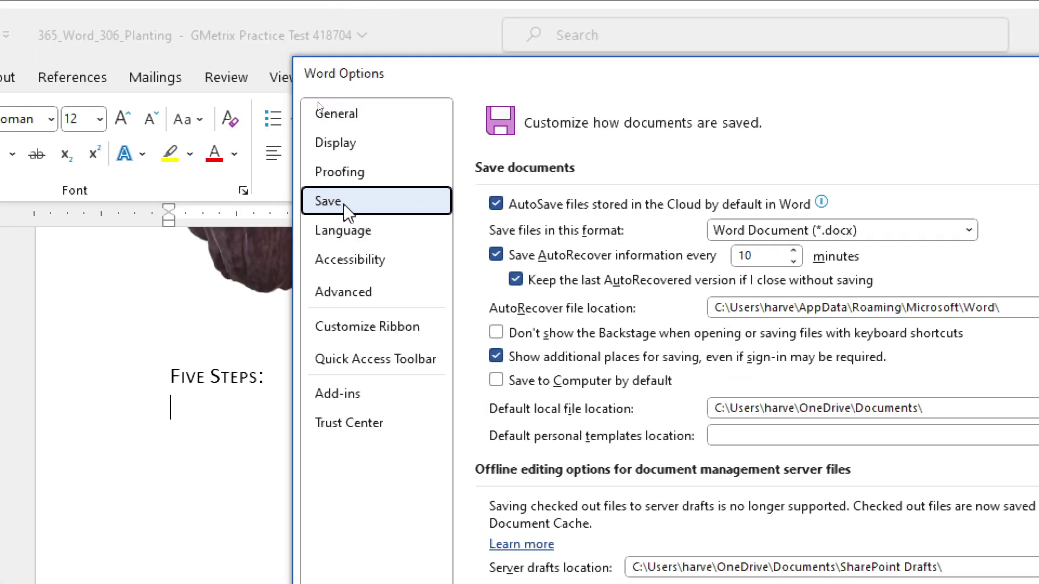
scroll(685, 301, "down", 3)
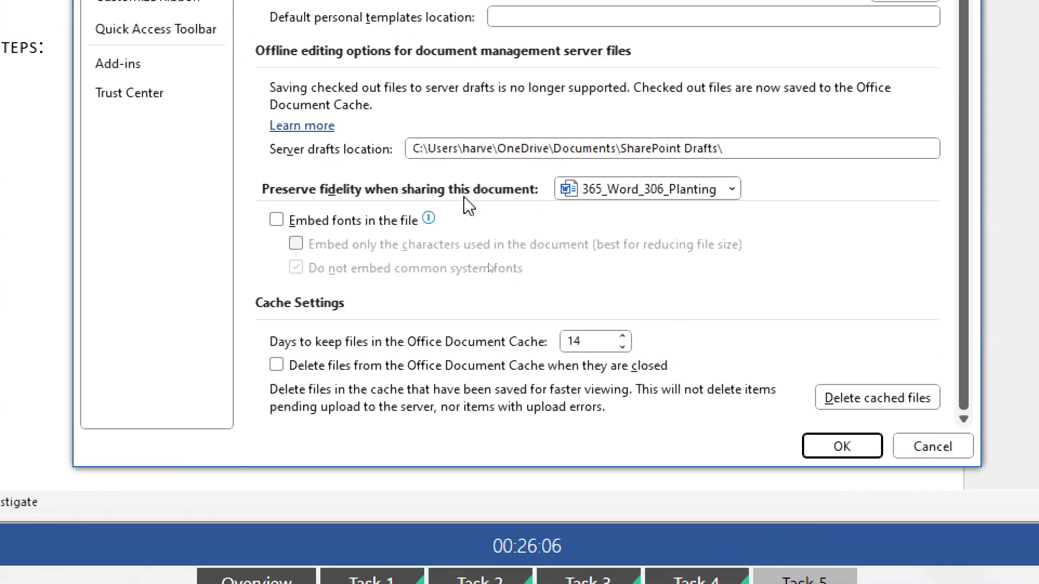
left_click(367, 233)
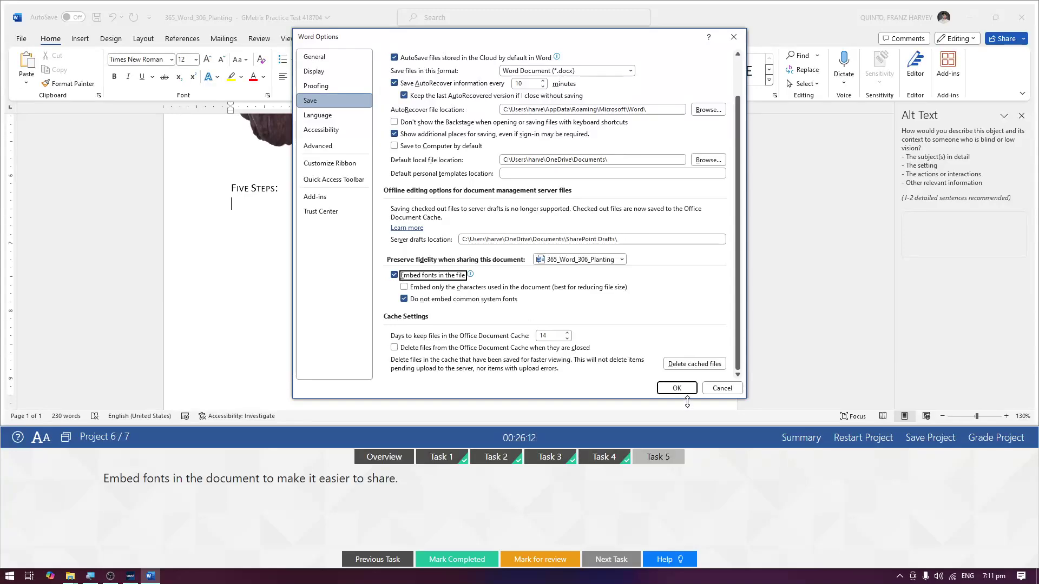
left_click(678, 388)
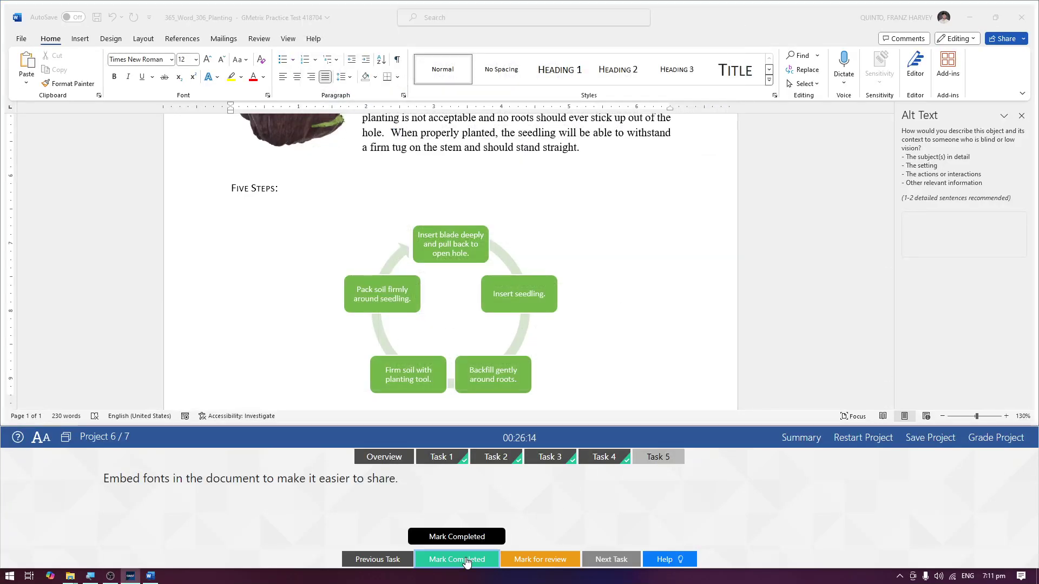